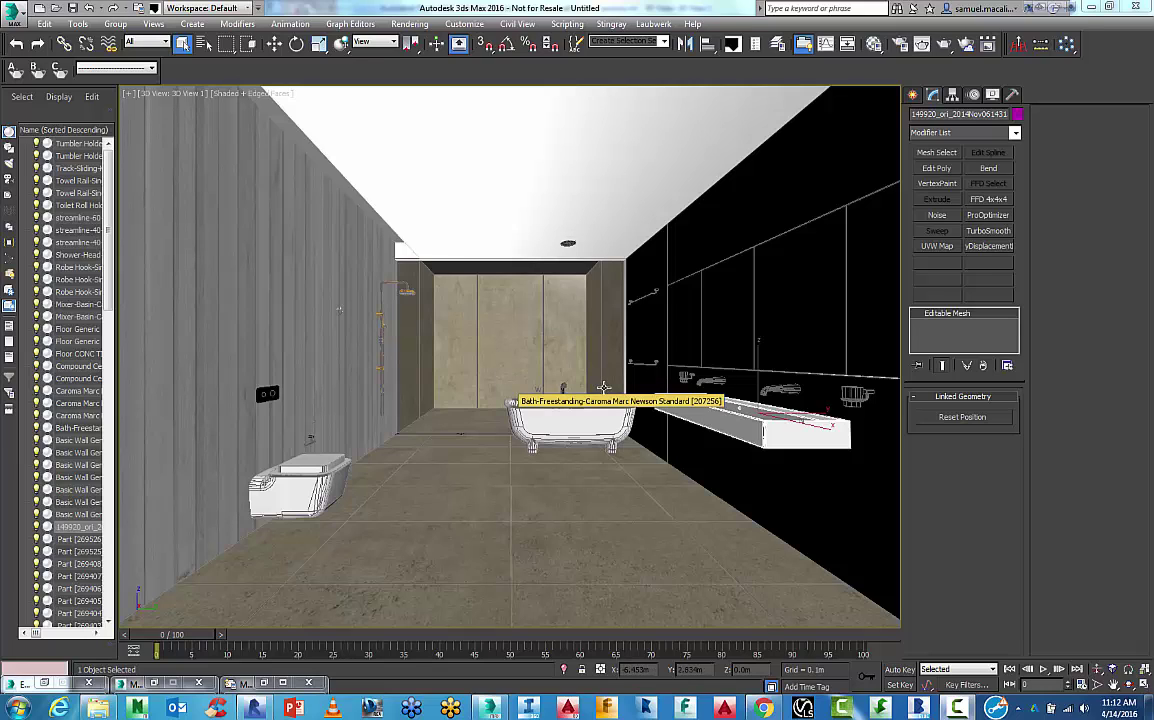
- Clear the selection so the sink is no longer selected
key("ctrl+d")
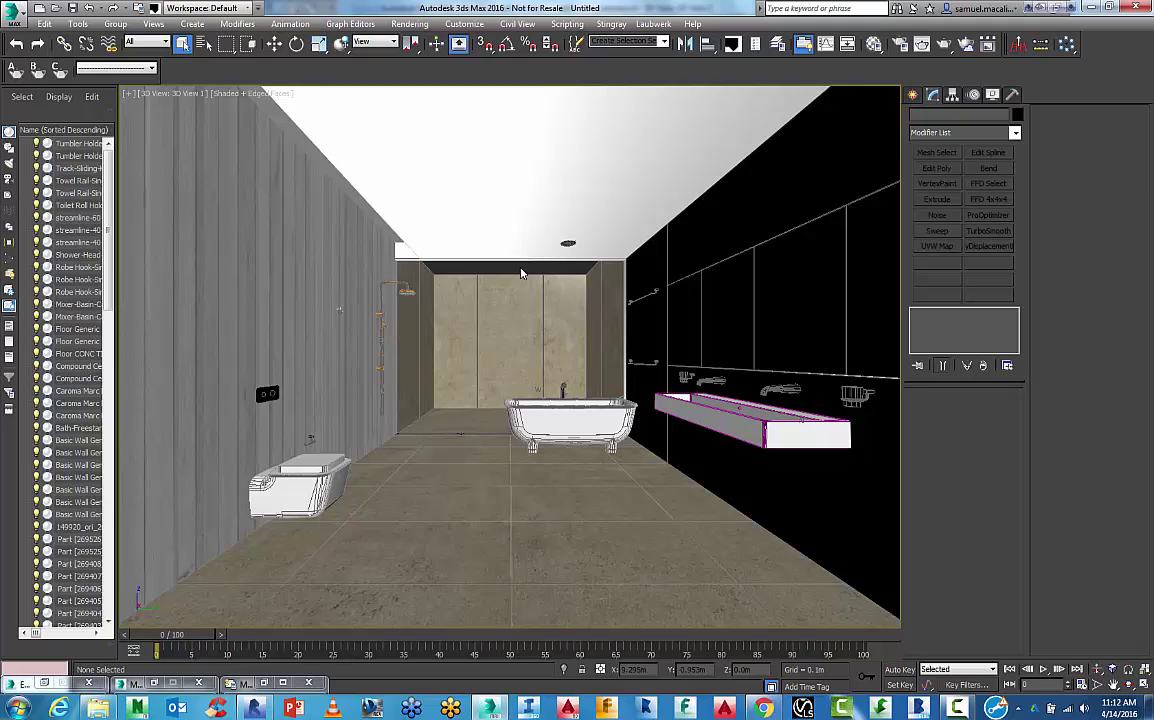
key("ctrl+z")
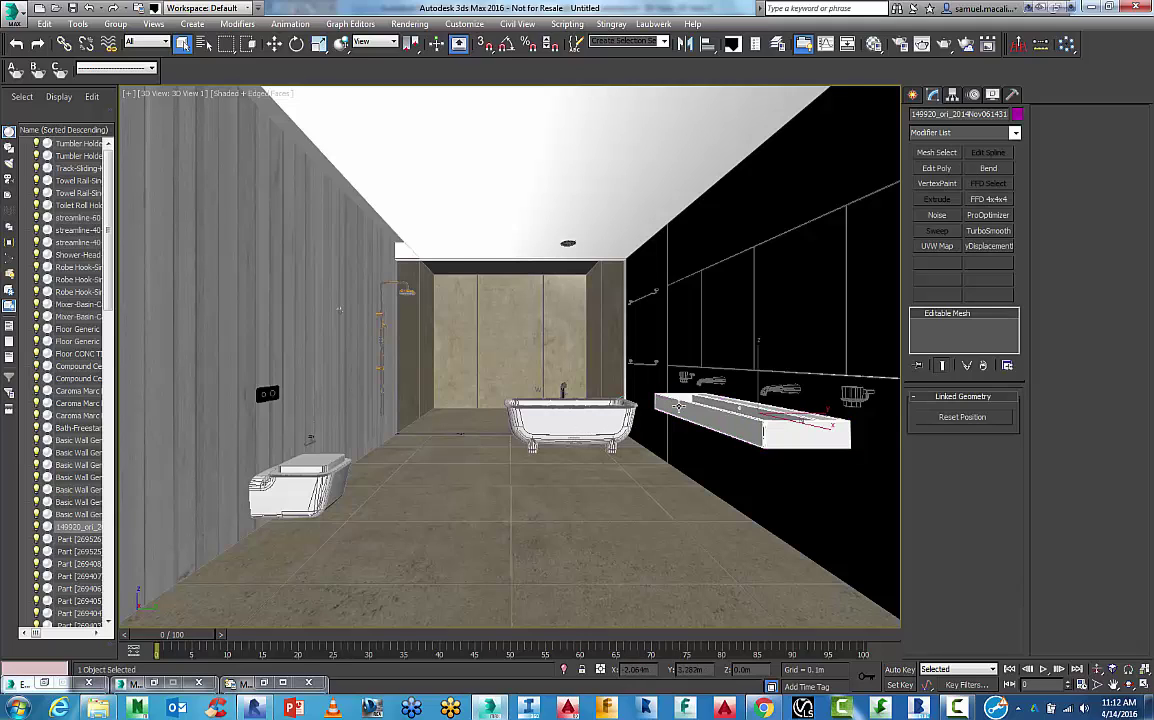
key("ctrl+d")
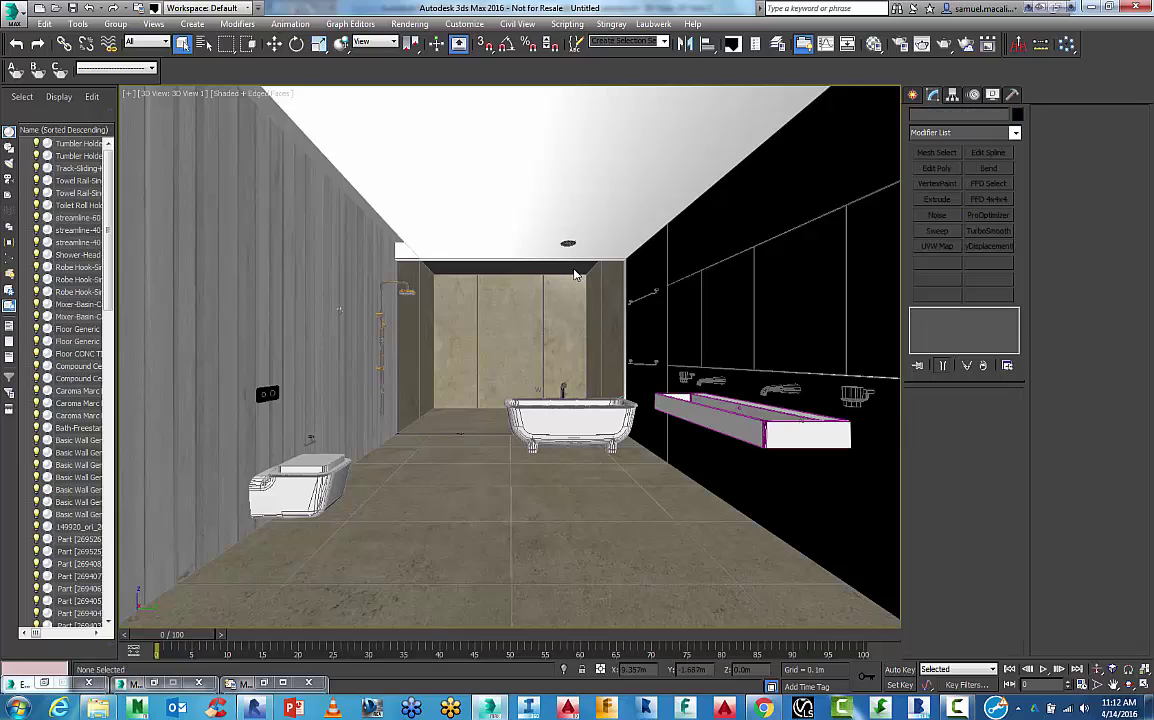
- In Render Setup, switch the renderer from NVIDIA mental ray to V-Ray NFR 3.30.03
left_click(898, 47)
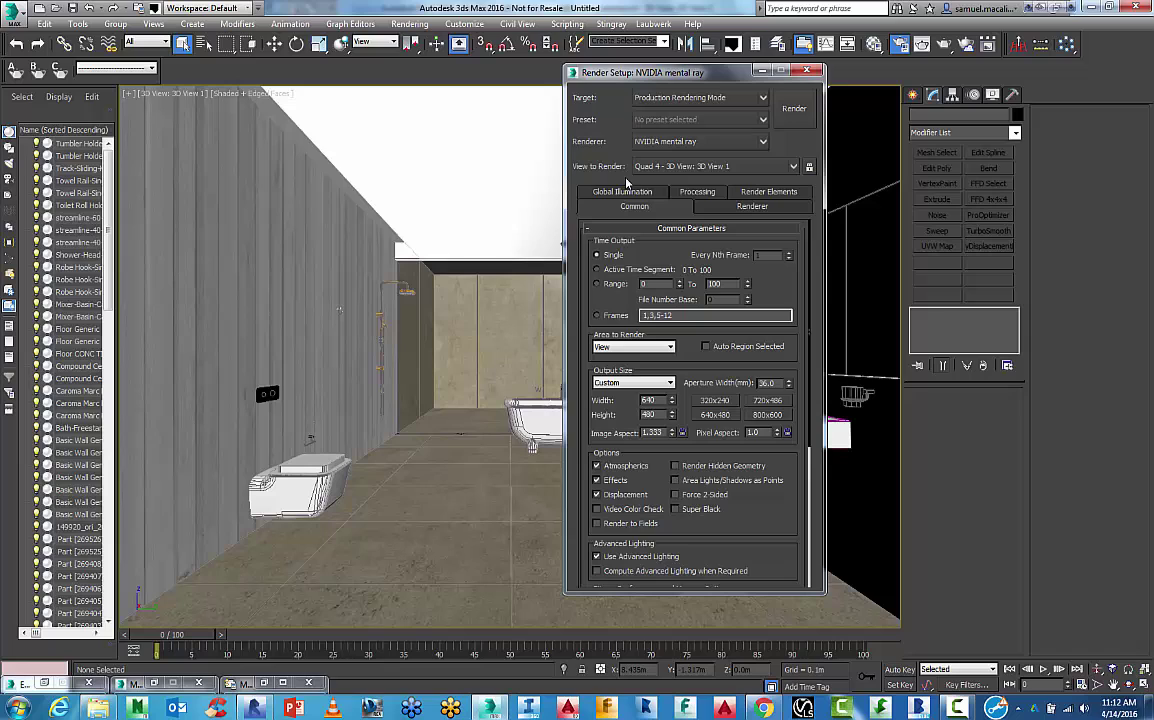
left_click_drag(658, 74, 610, 73)
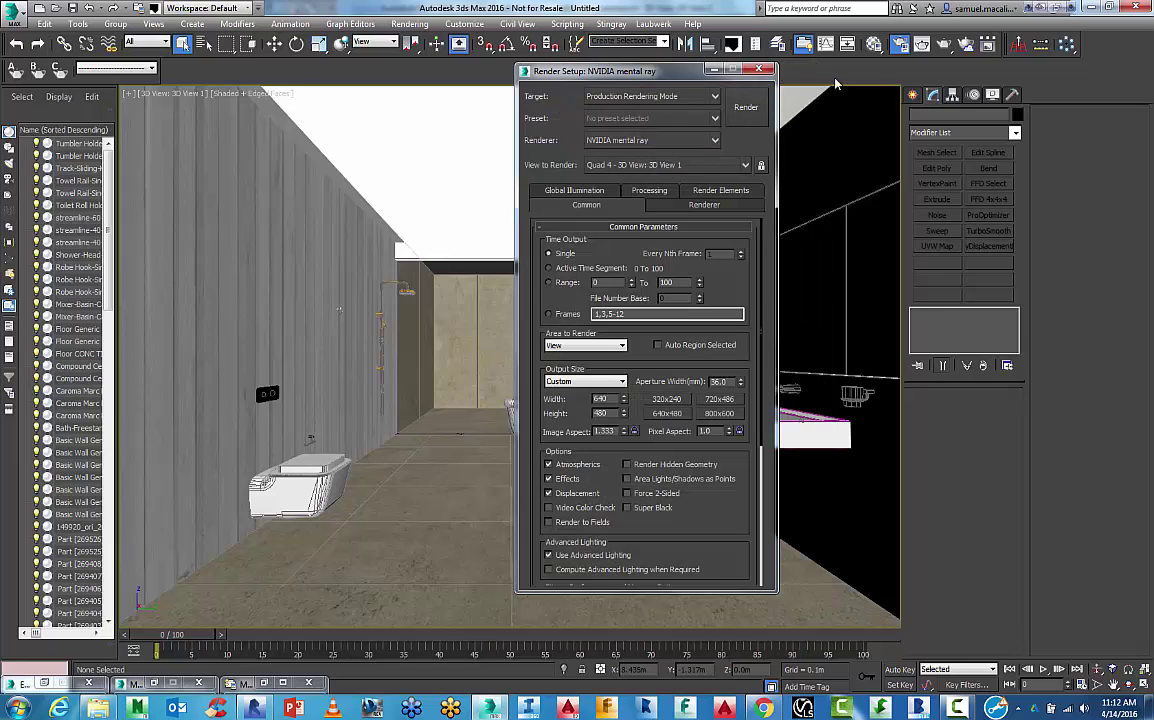
left_click(716, 142)
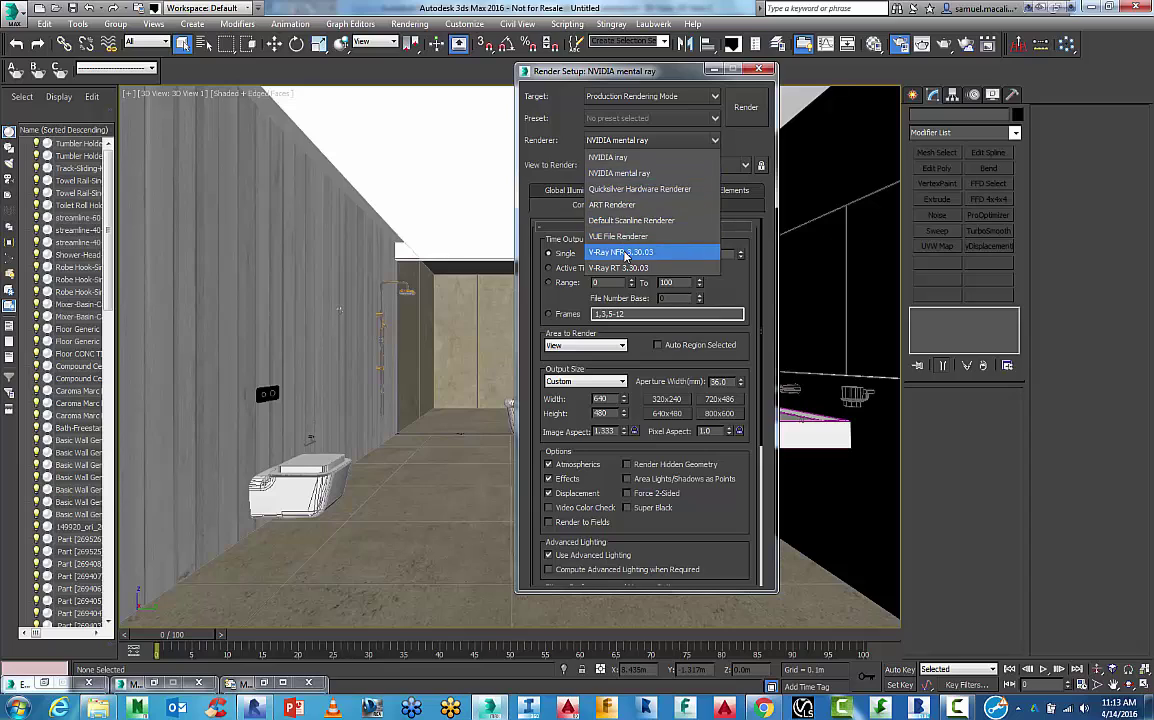
left_click(626, 253)
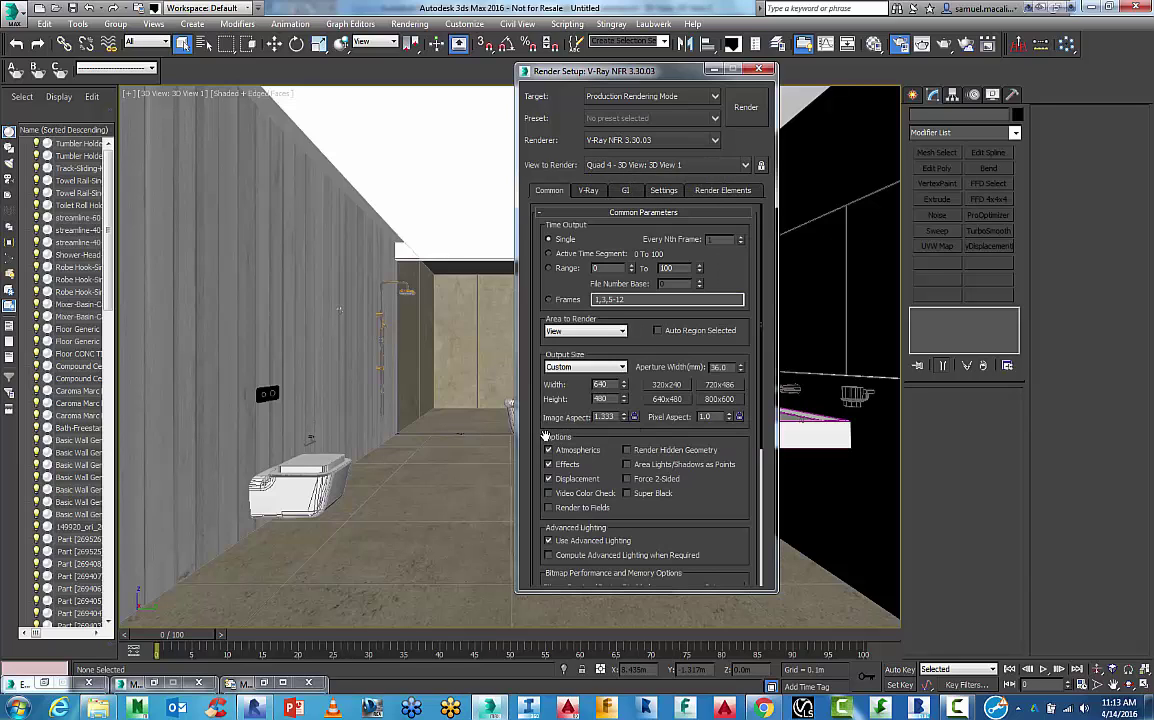
scroll(634, 430, "down", 5)
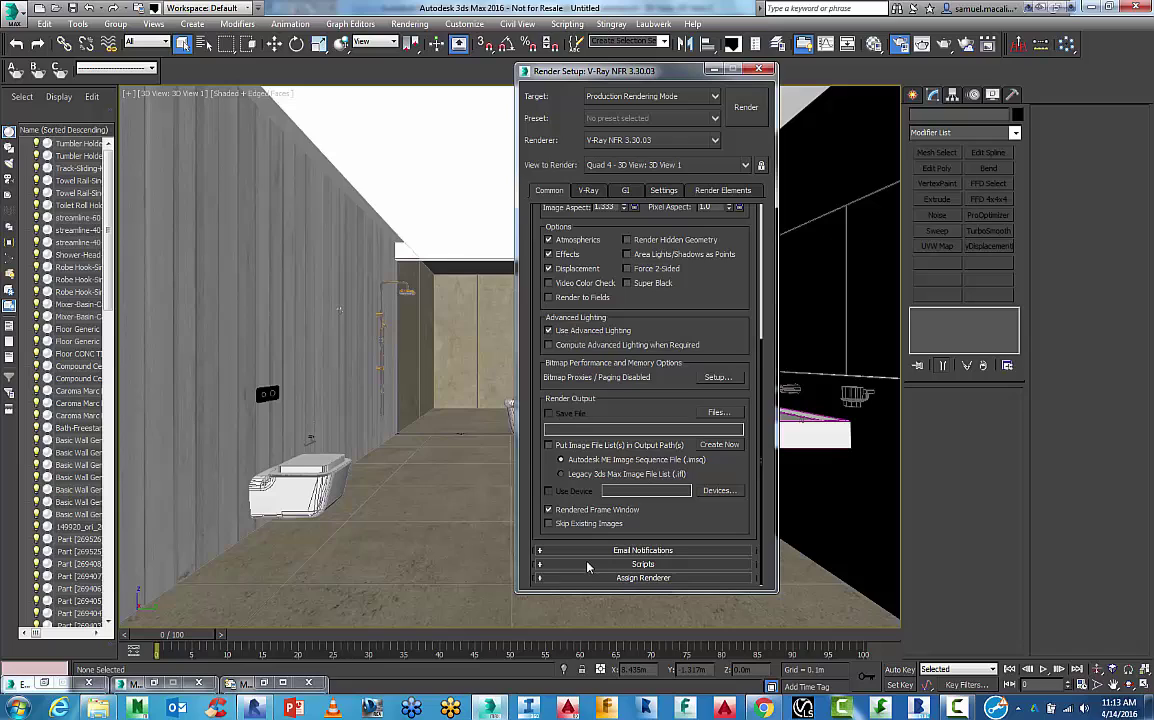
left_click(590, 578)
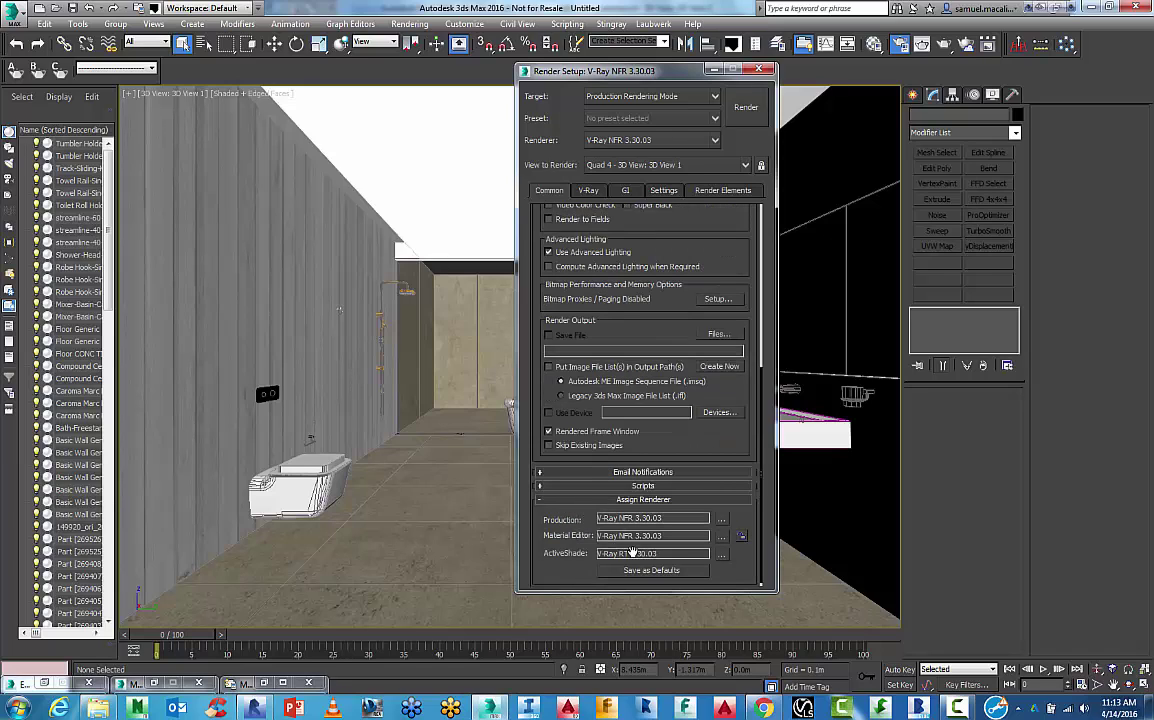
- Cycle the GI tab's detail level to Expert to show the engine multipliers
left_click(590, 190)
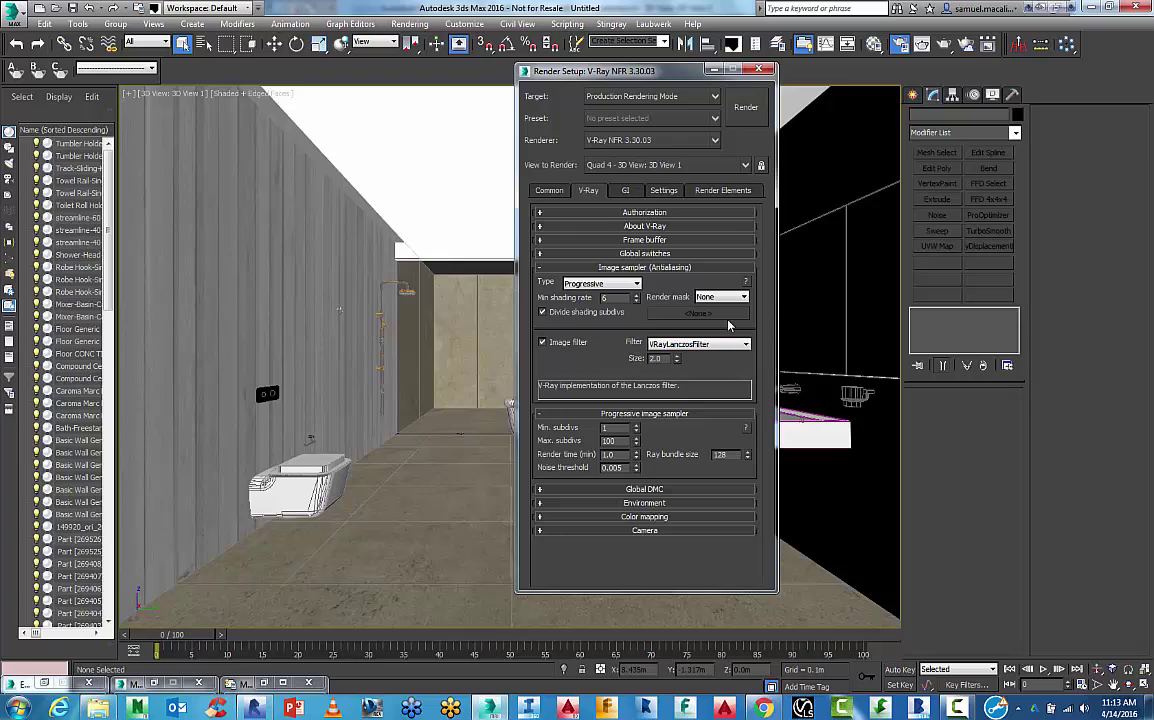
left_click(626, 191)
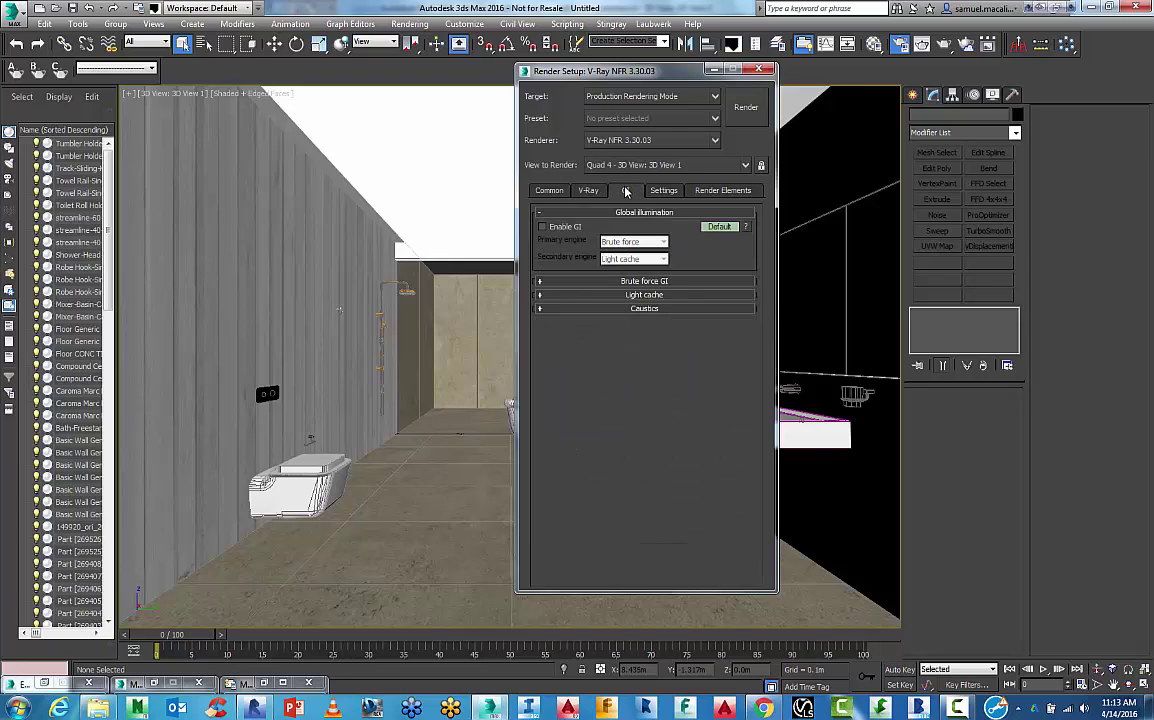
left_click(720, 229)
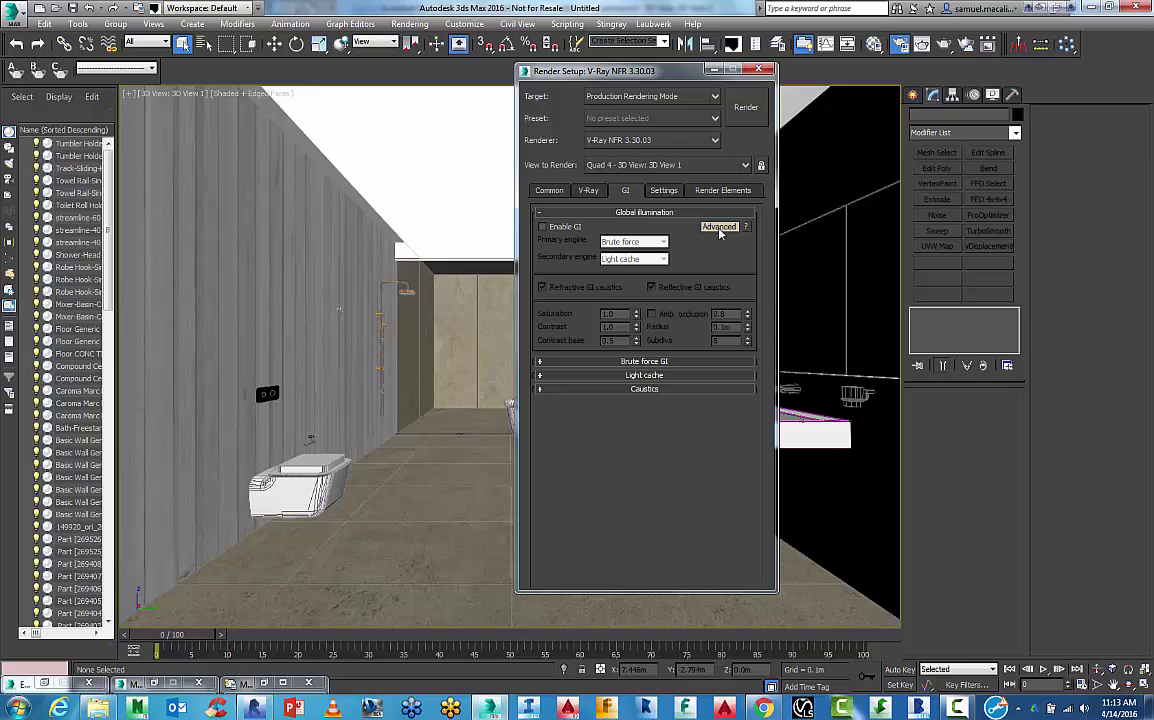
left_click(720, 228)
left_click(720, 228)
left_click(720, 228)
left_click(720, 228)
left_click(720, 228)
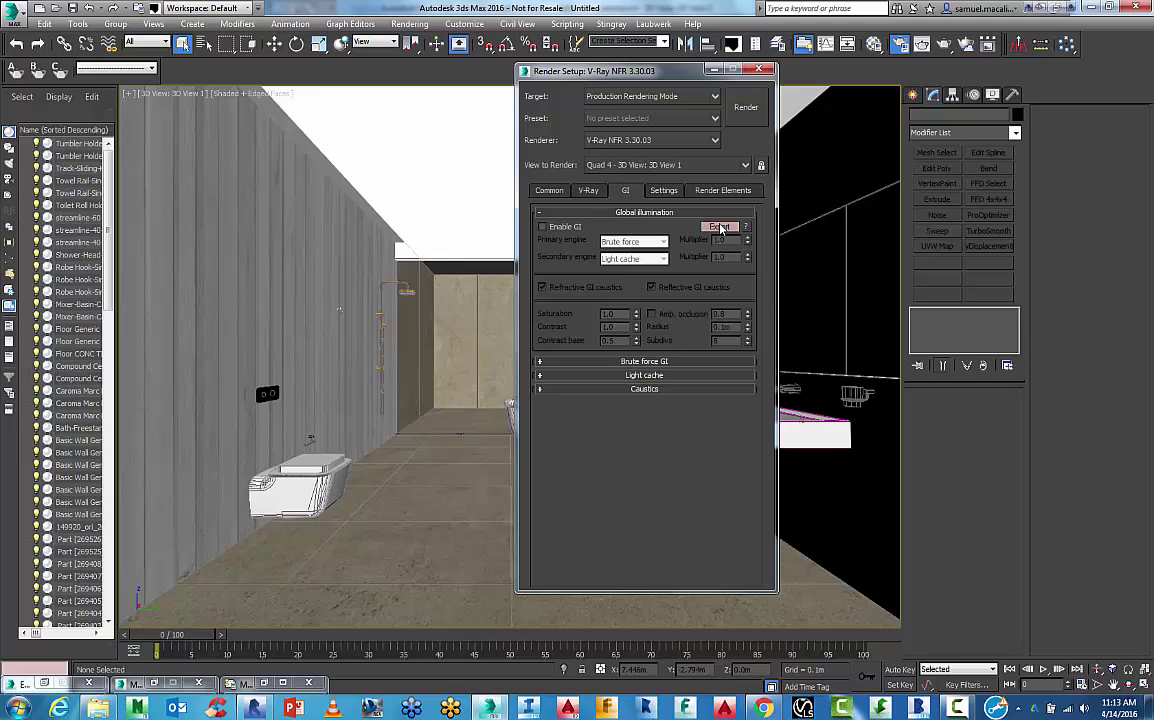
- Expand the V-Ray Global switches rollout and set its mode to Expert
left_click(588, 190)
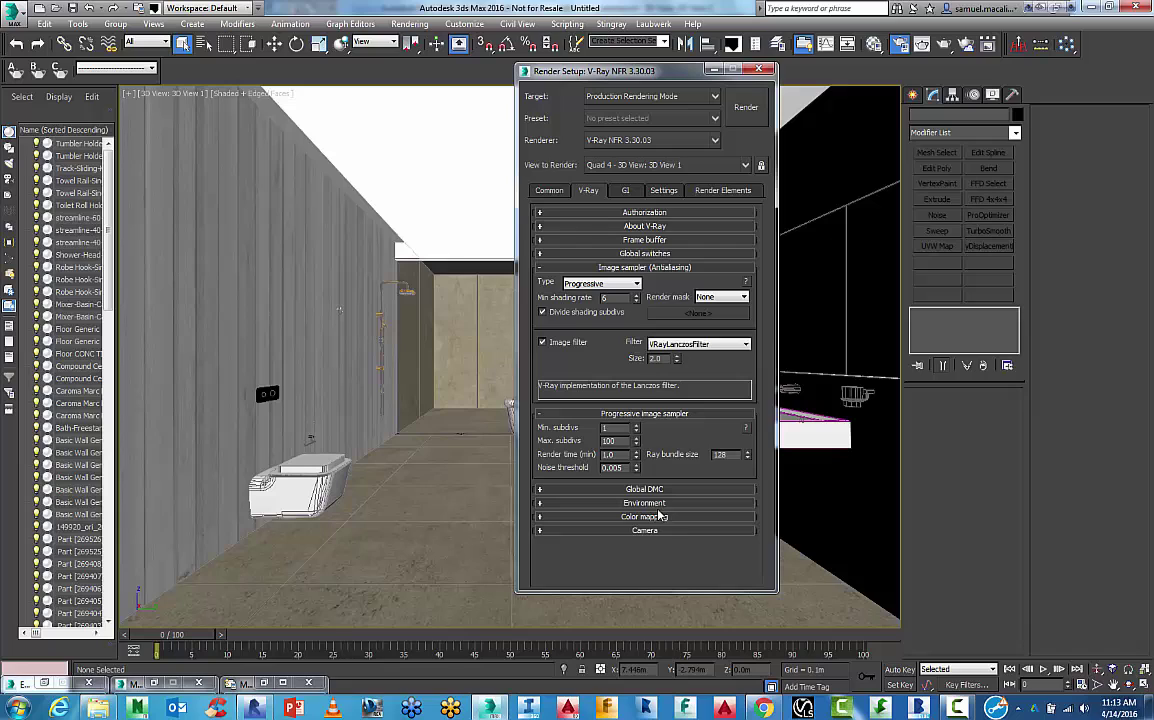
left_click(585, 252)
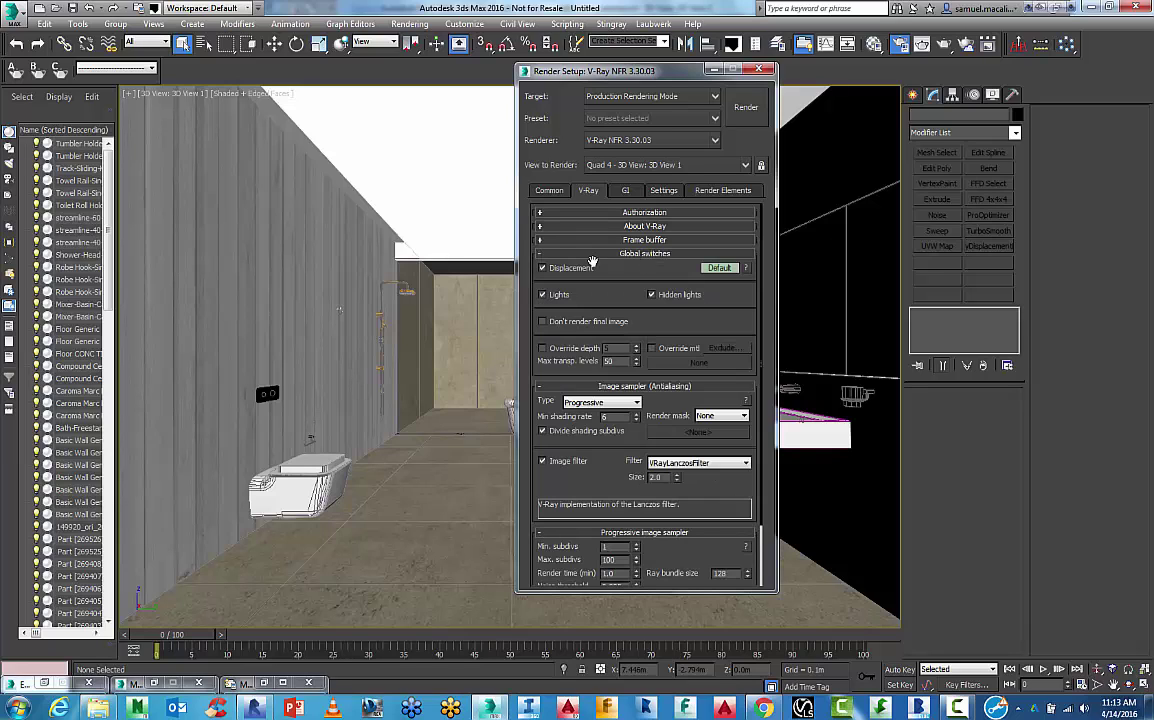
left_click(714, 269)
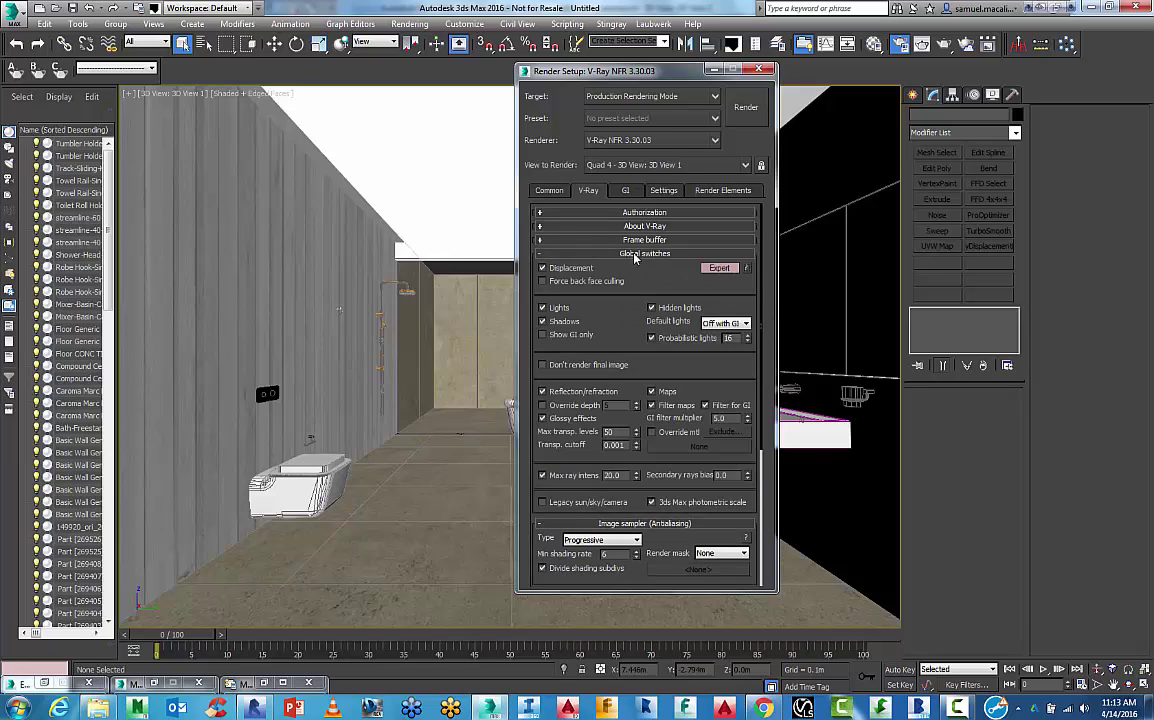
left_click(636, 242)
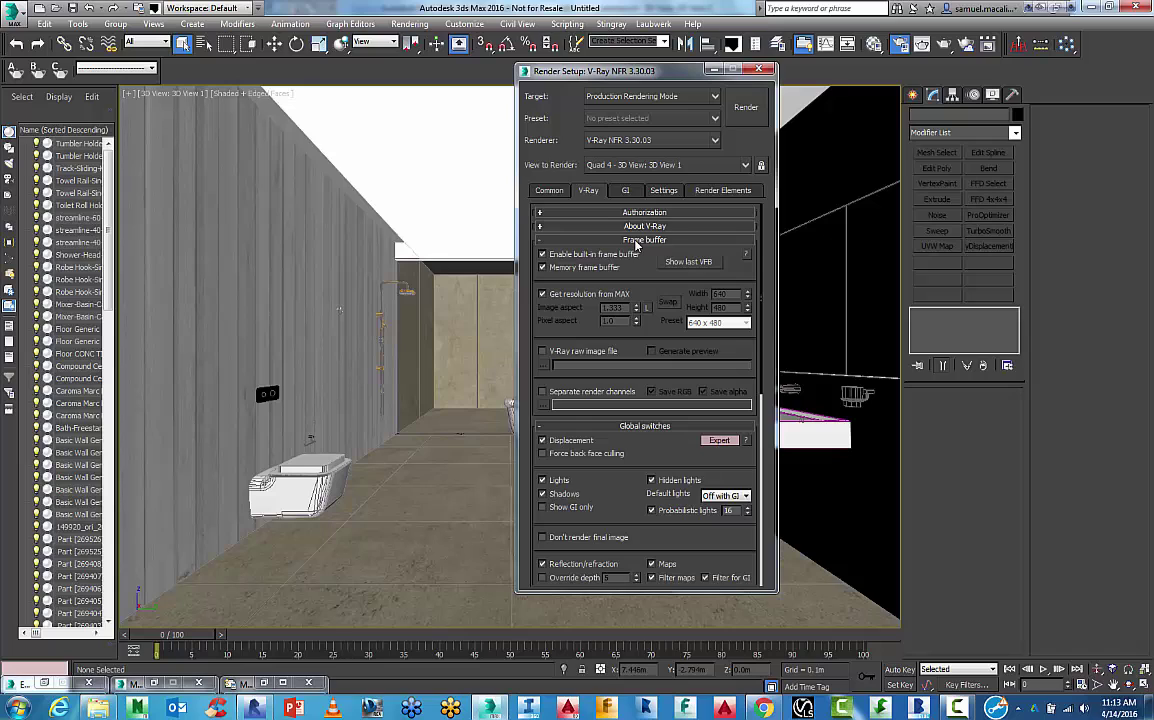
left_click(638, 241)
left_click(632, 226)
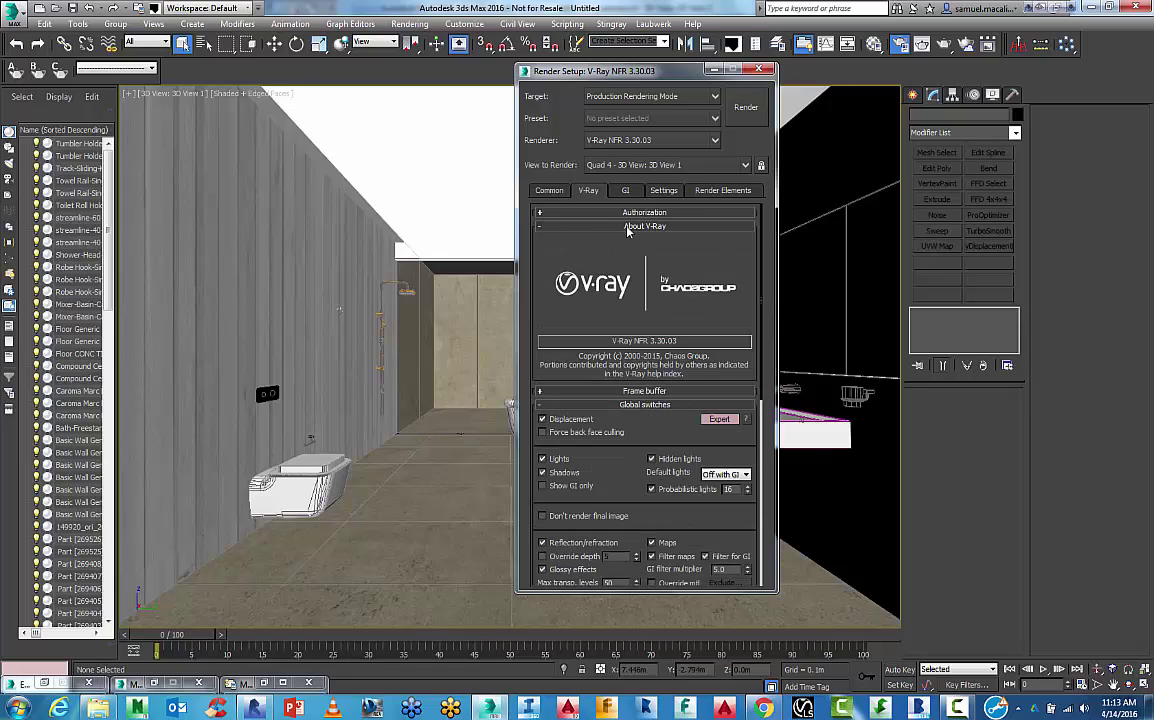
left_click(630, 227)
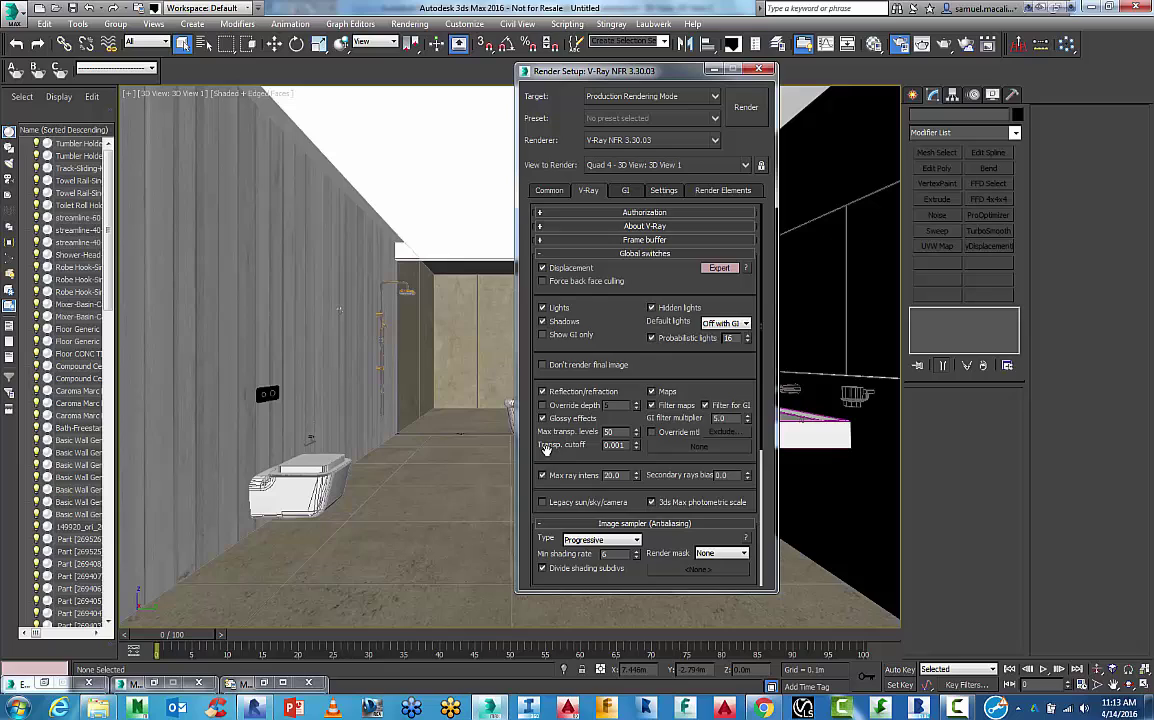
left_click_drag(546, 449, 527, 242)
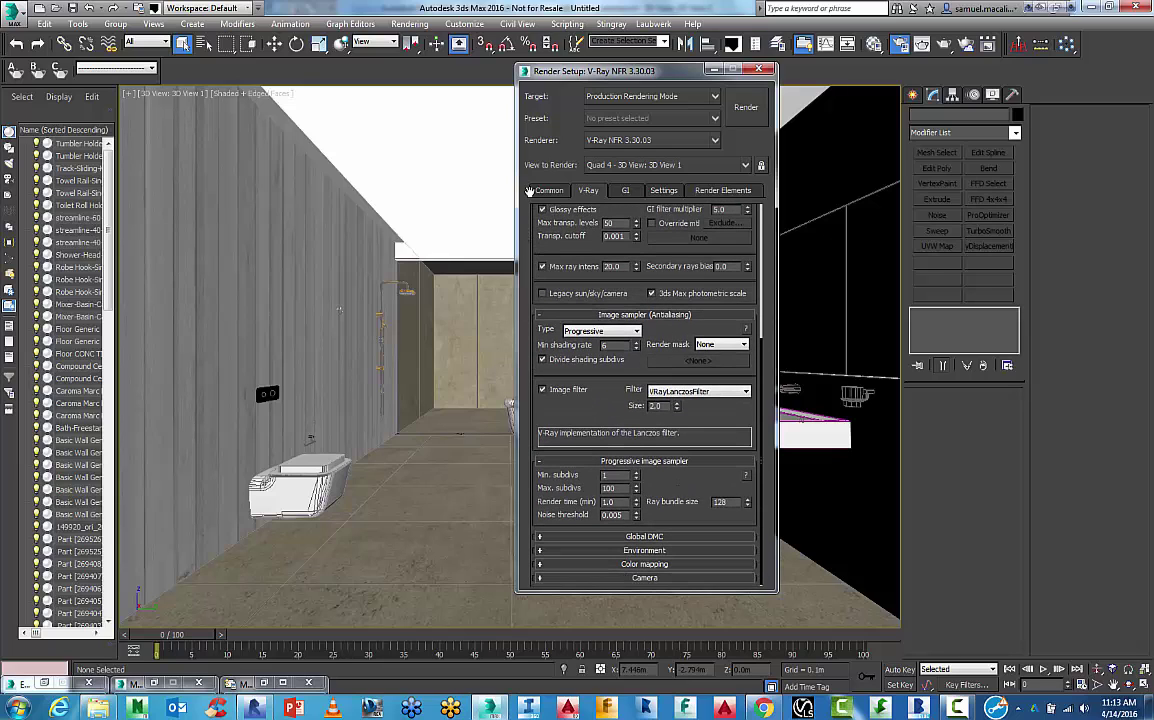
- Keep the Progressive image sampler with VRayLanczosFilter, then collapse the Image sampler (Antialiasing) rollout
left_click_drag(529, 191, 533, 294)
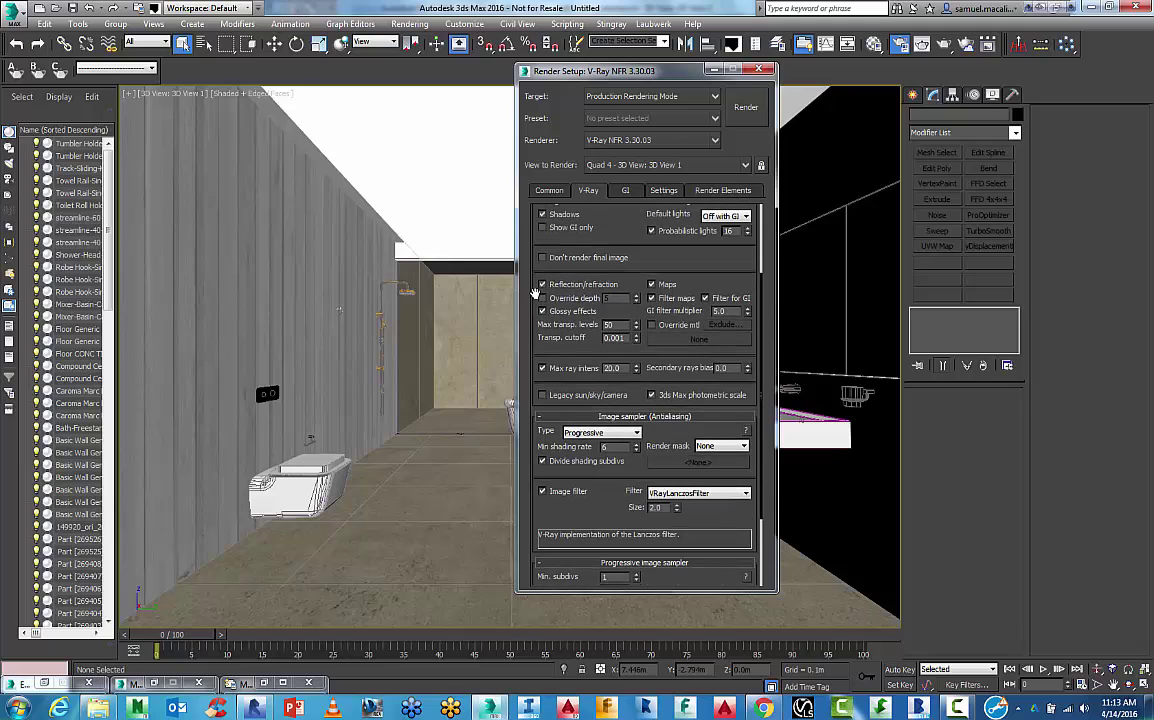
left_click(600, 432)
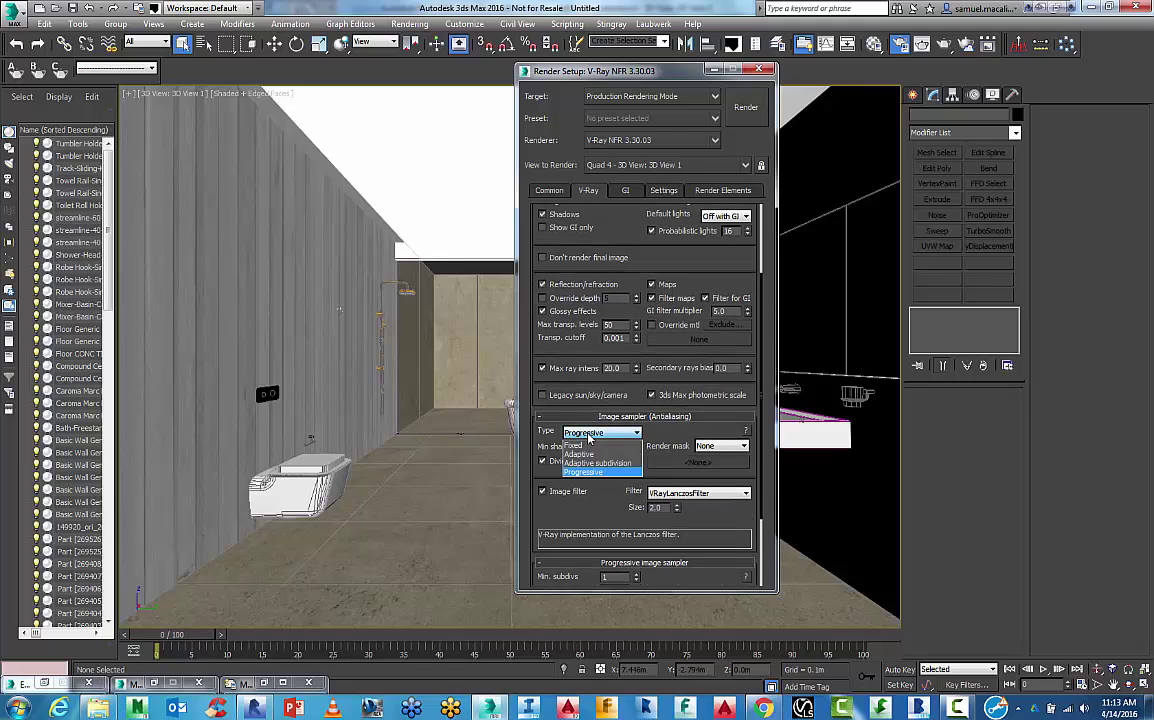
left_click(486, 395)
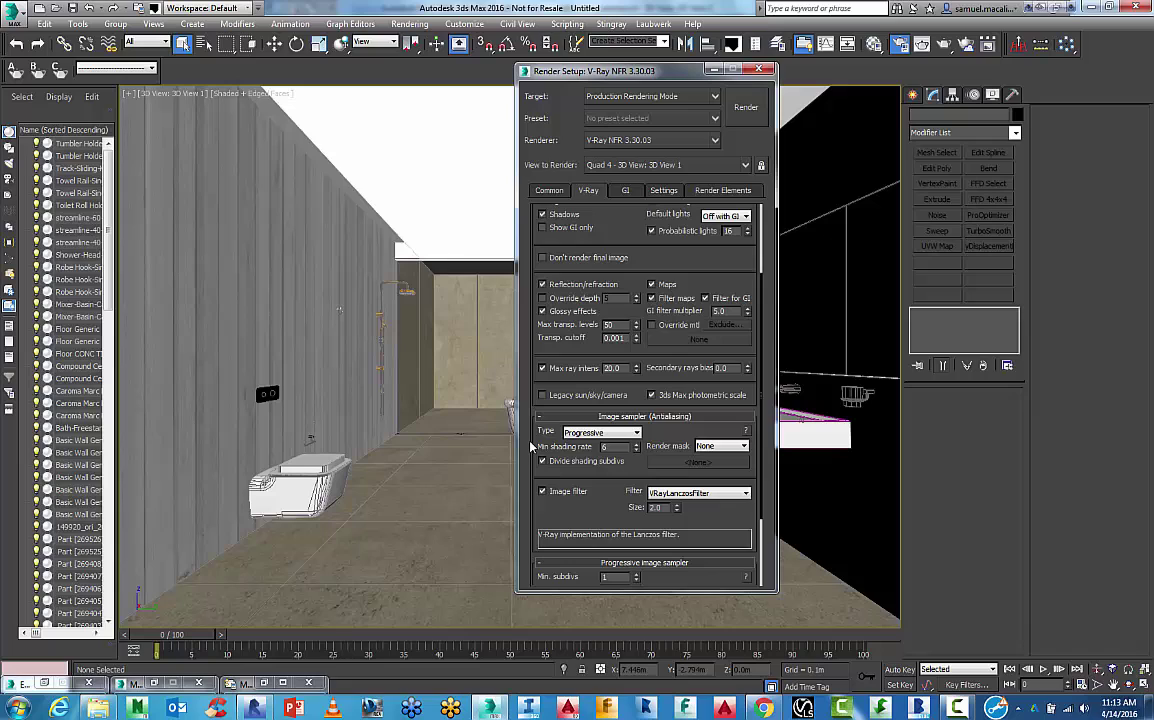
left_click_drag(532, 438, 480, 213)
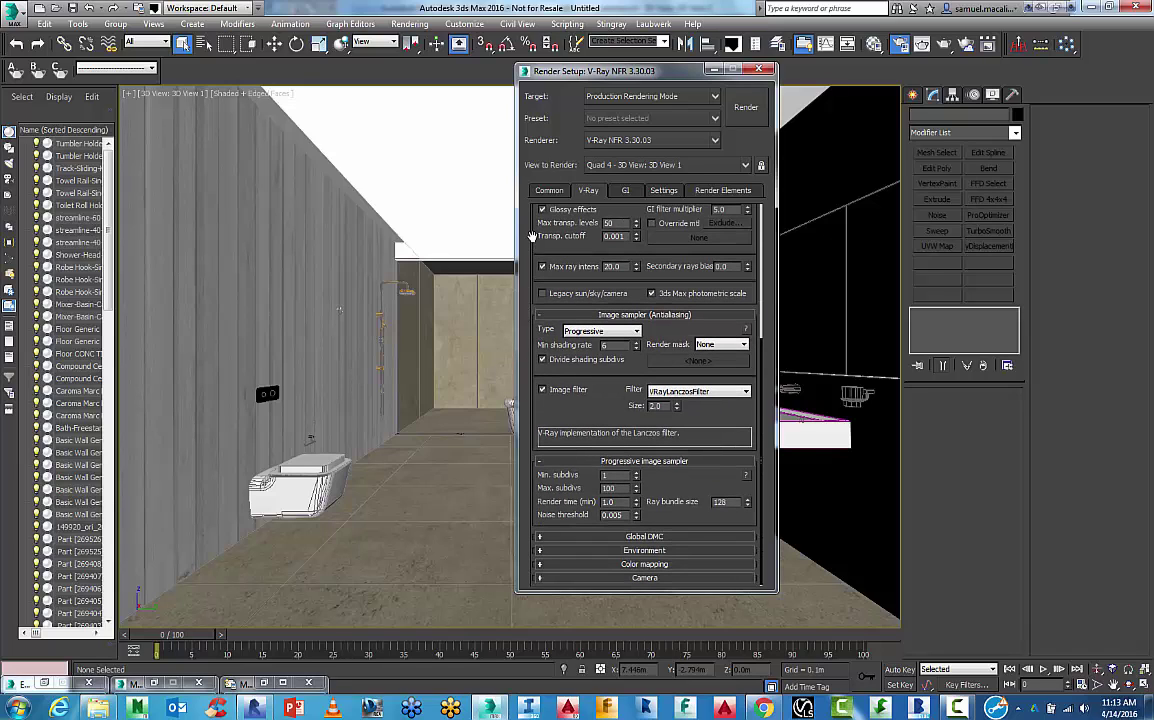
left_click(603, 551)
left_click(594, 428)
left_click(619, 562)
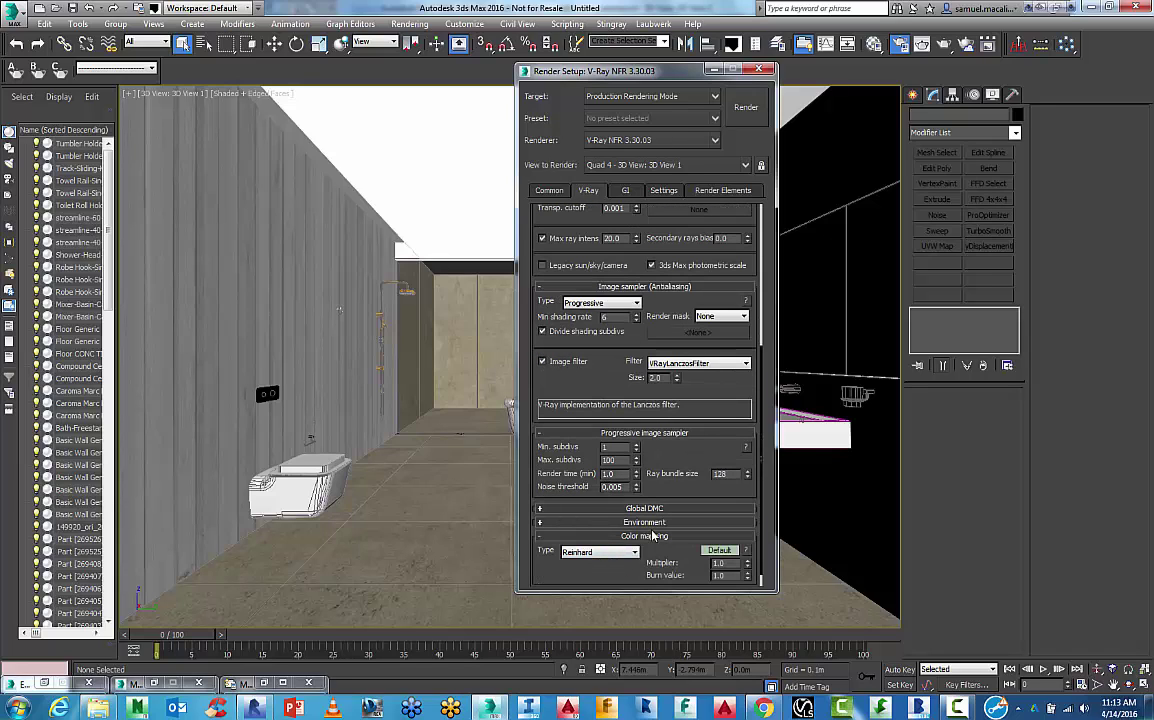
left_click(540, 535)
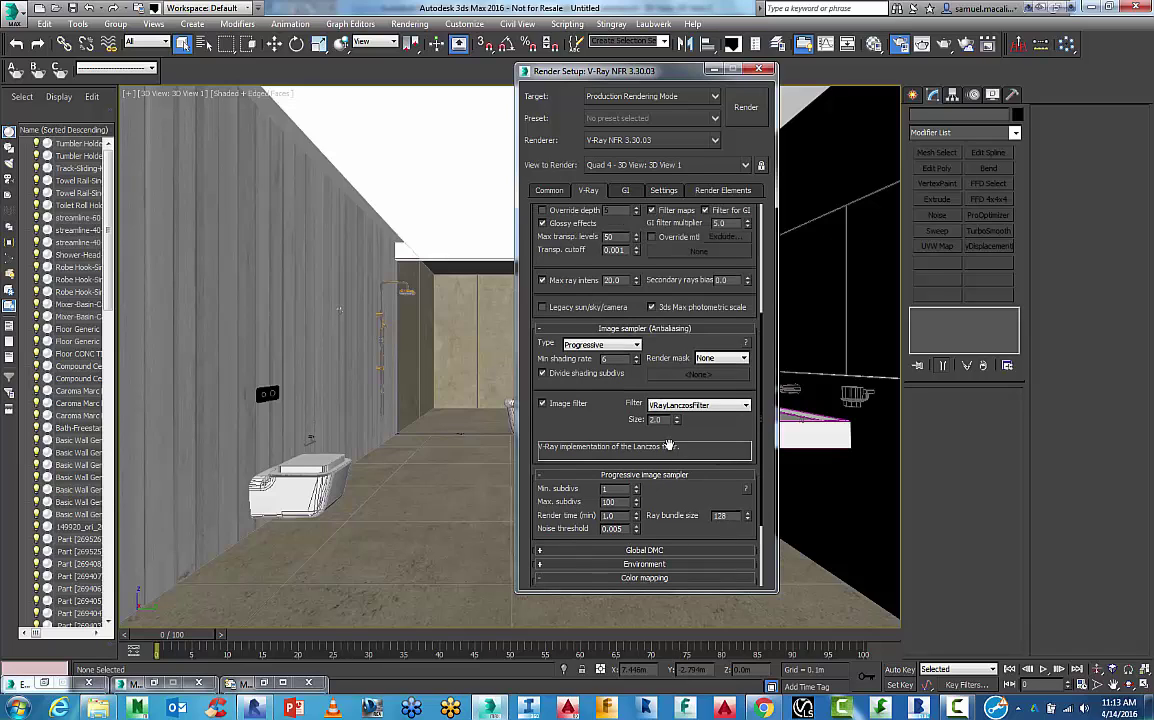
left_click(633, 331)
left_click(645, 452)
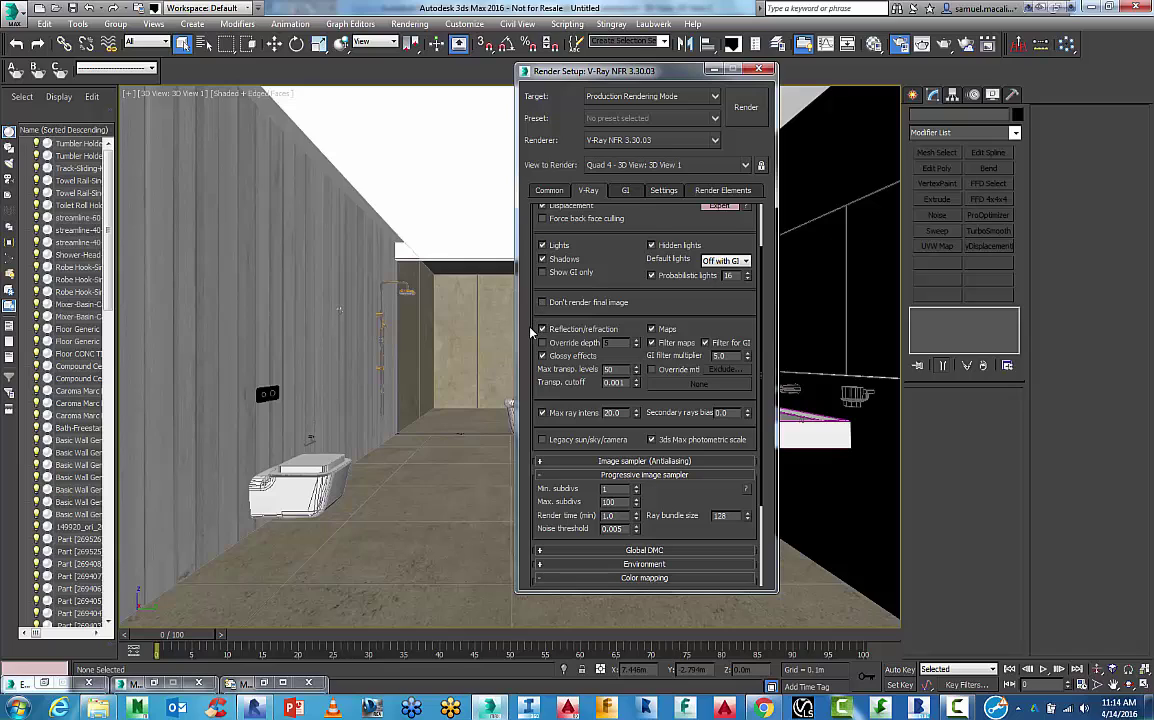
- Leave the Color mapping type as Reinhard with gamma 2.2
left_click_drag(531, 328, 473, 212)
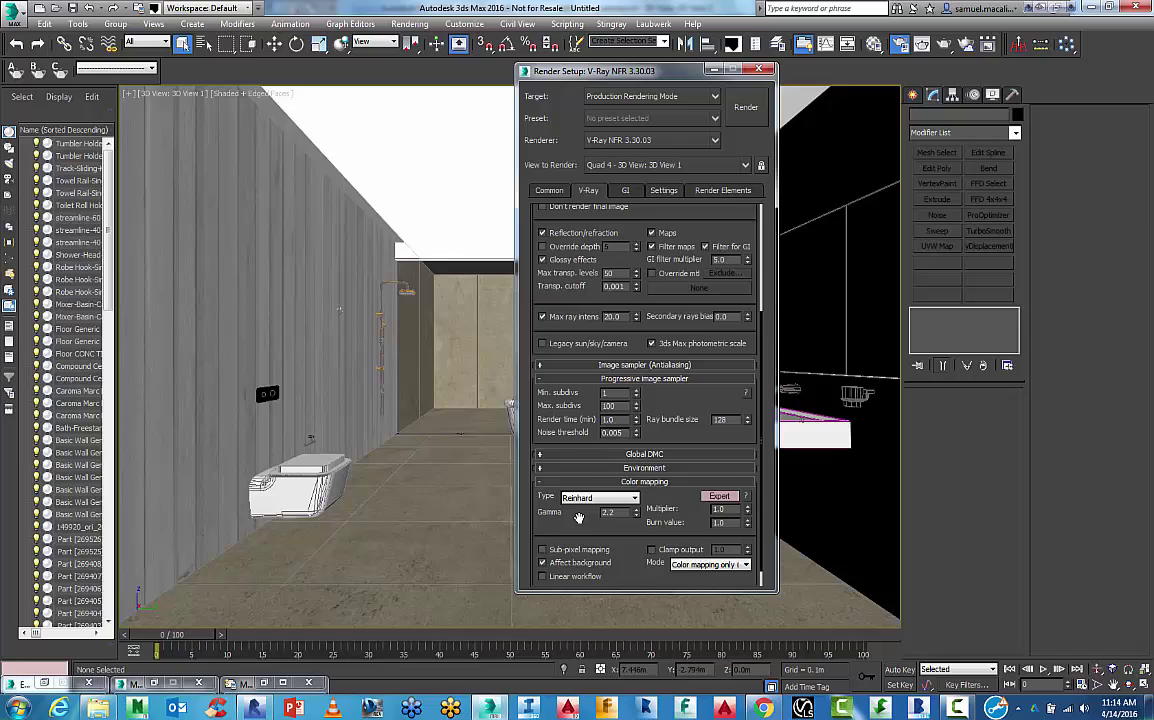
scroll(673, 515, "down", 1)
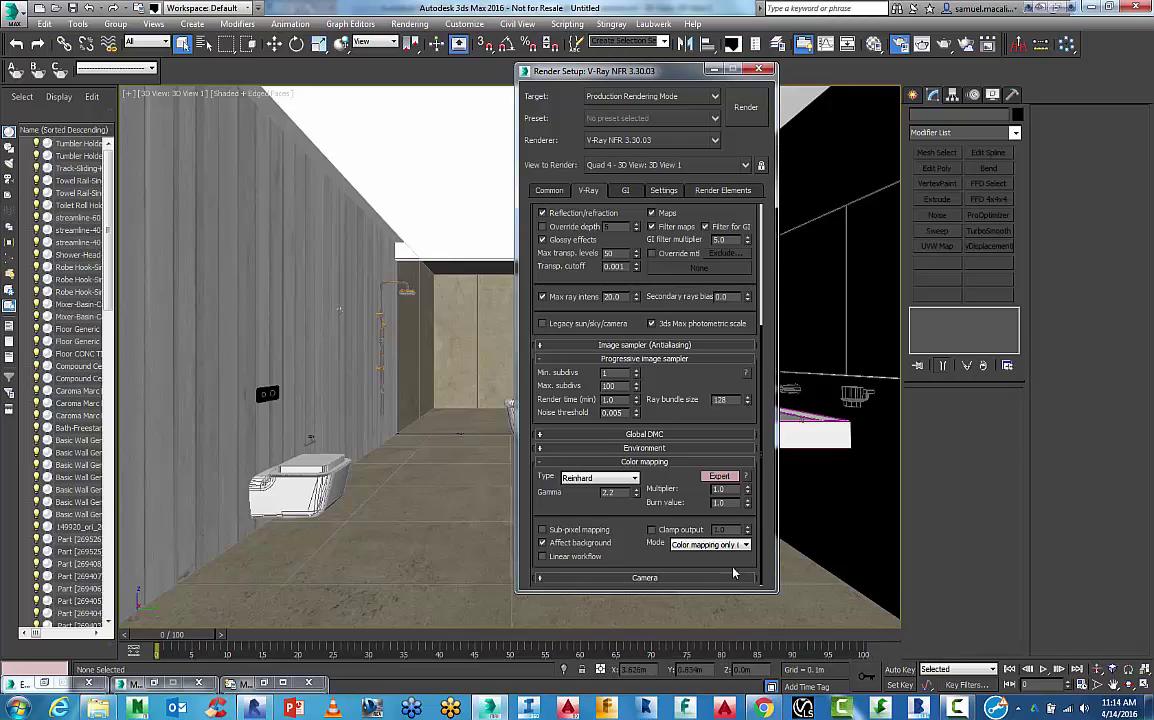
left_click(596, 478)
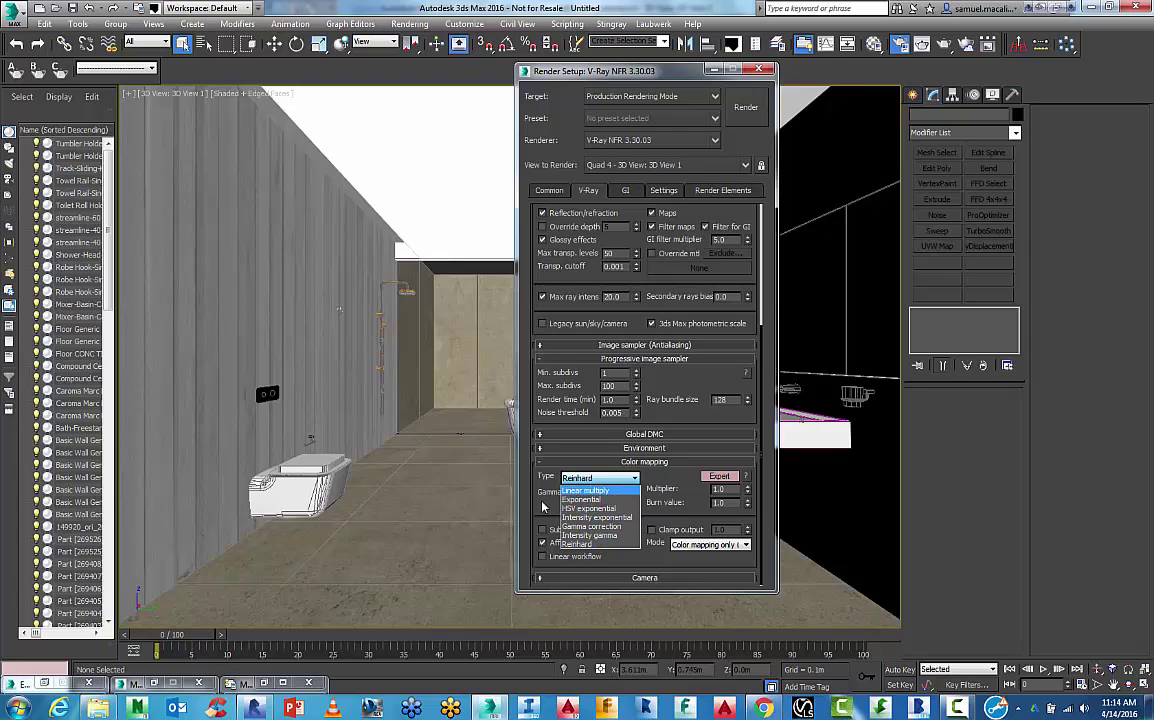
left_click(596, 542)
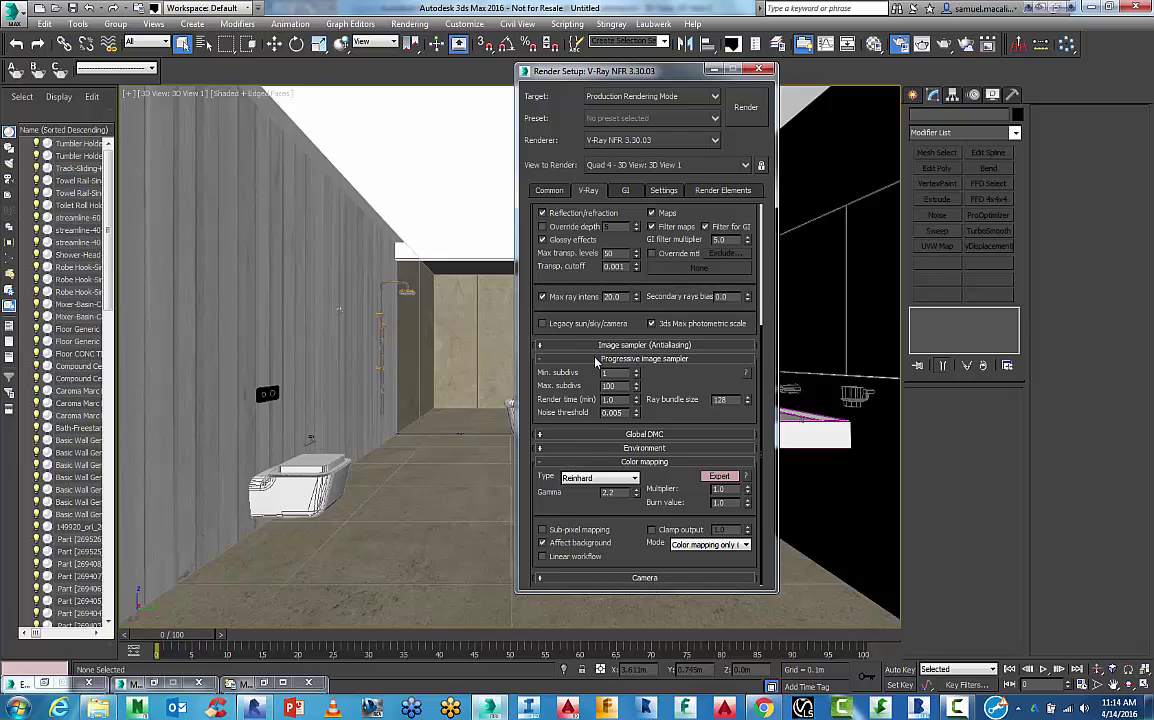
- Enable GI and review the Brute force, Light cache and Caustics rollouts
left_click(627, 191)
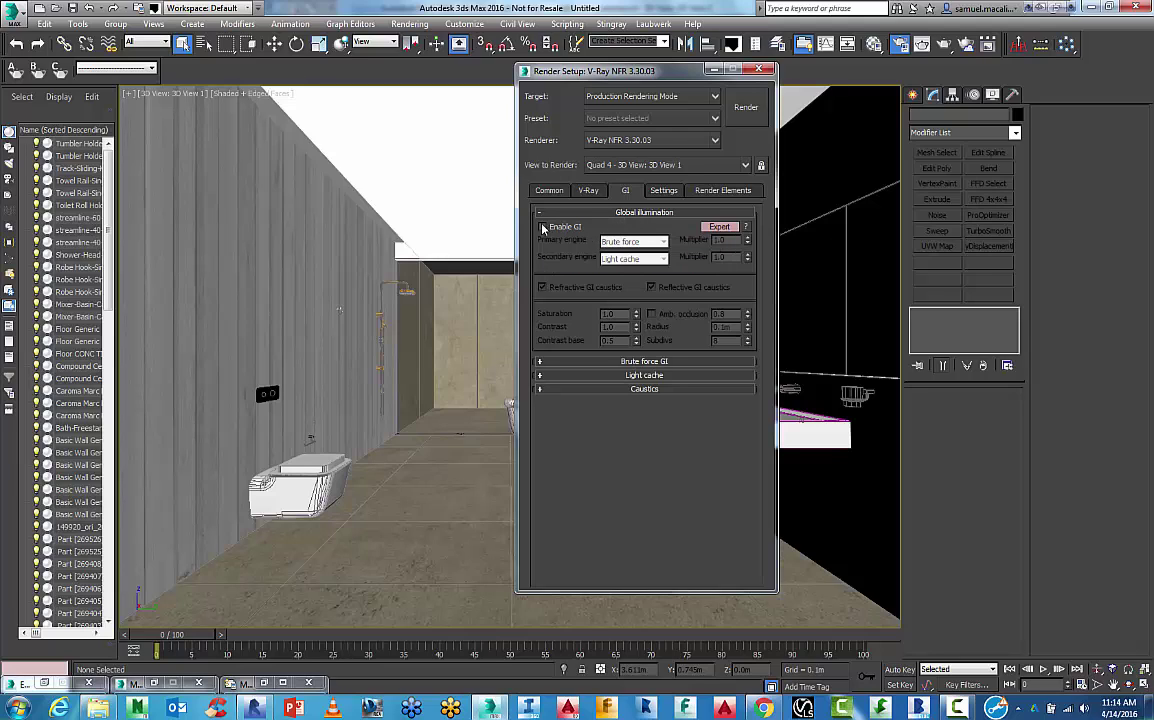
left_click(544, 227)
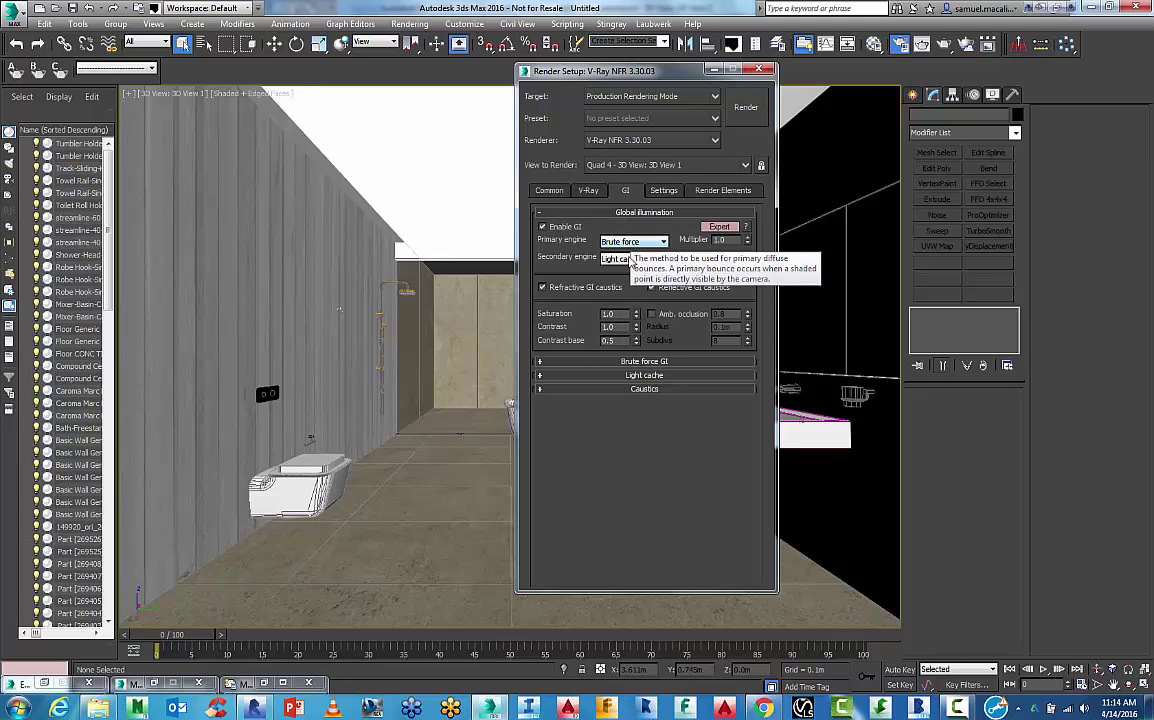
left_click(610, 362)
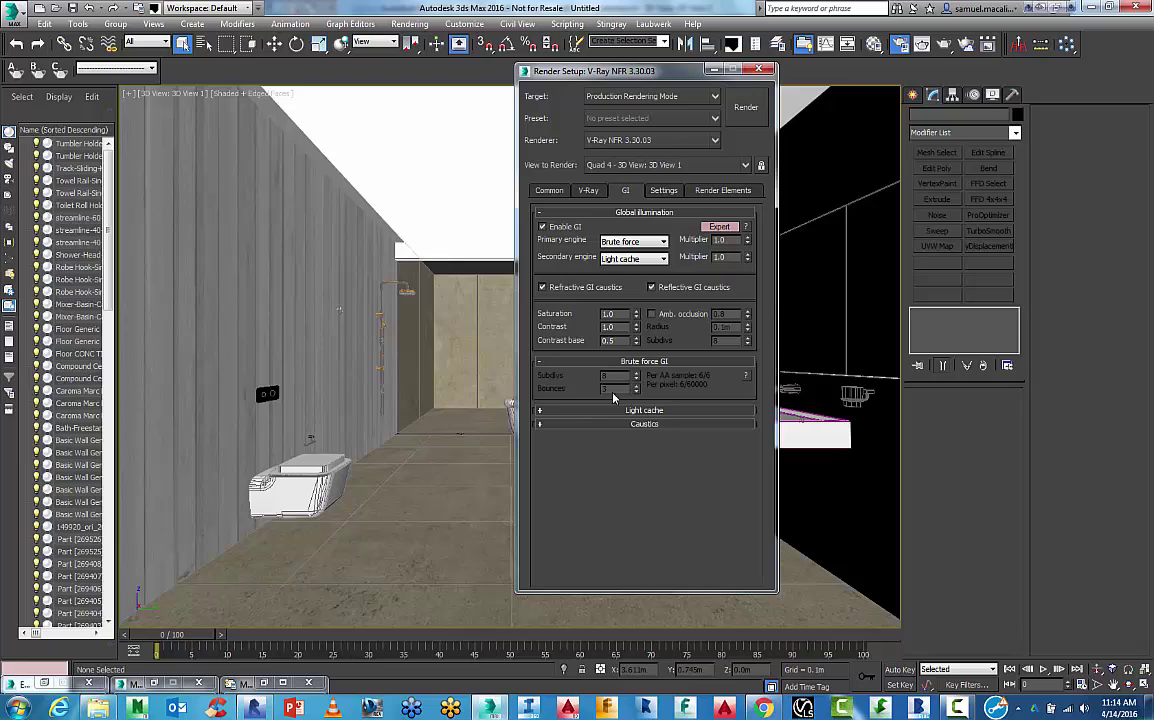
left_click(623, 411)
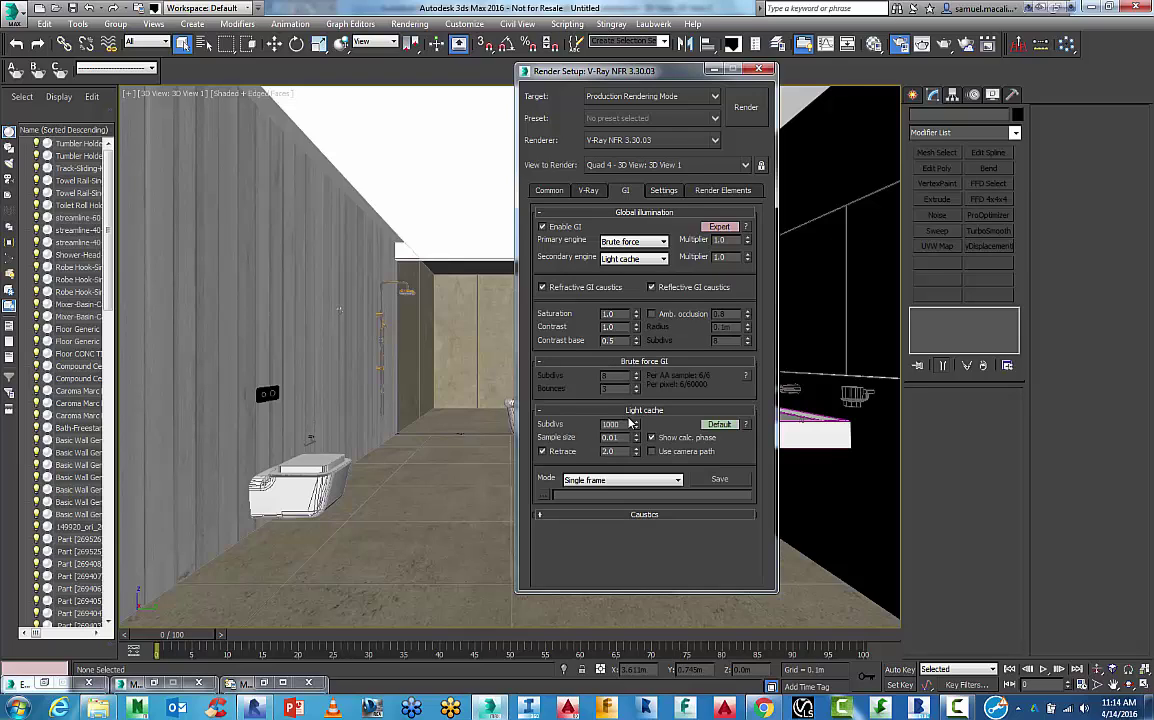
left_click(604, 515)
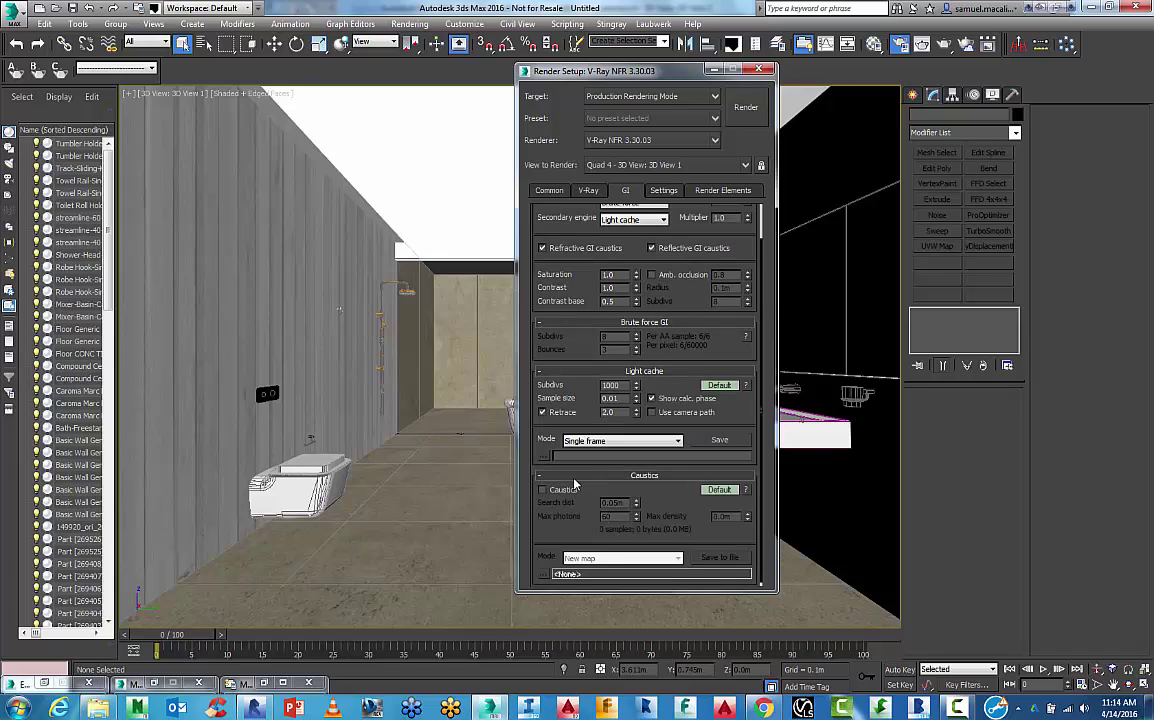
left_click(578, 476)
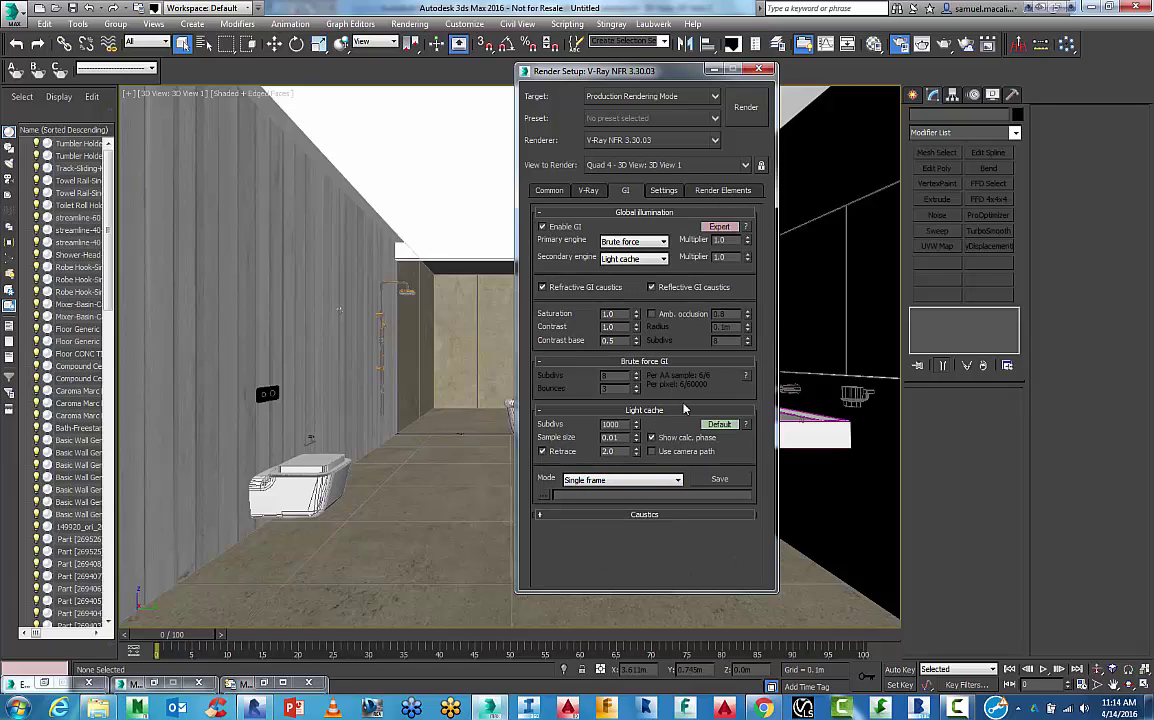
- Set the Common tab output size to 70mm IMAX (cine) at 1024x751, then select the Width value
left_click(662, 190)
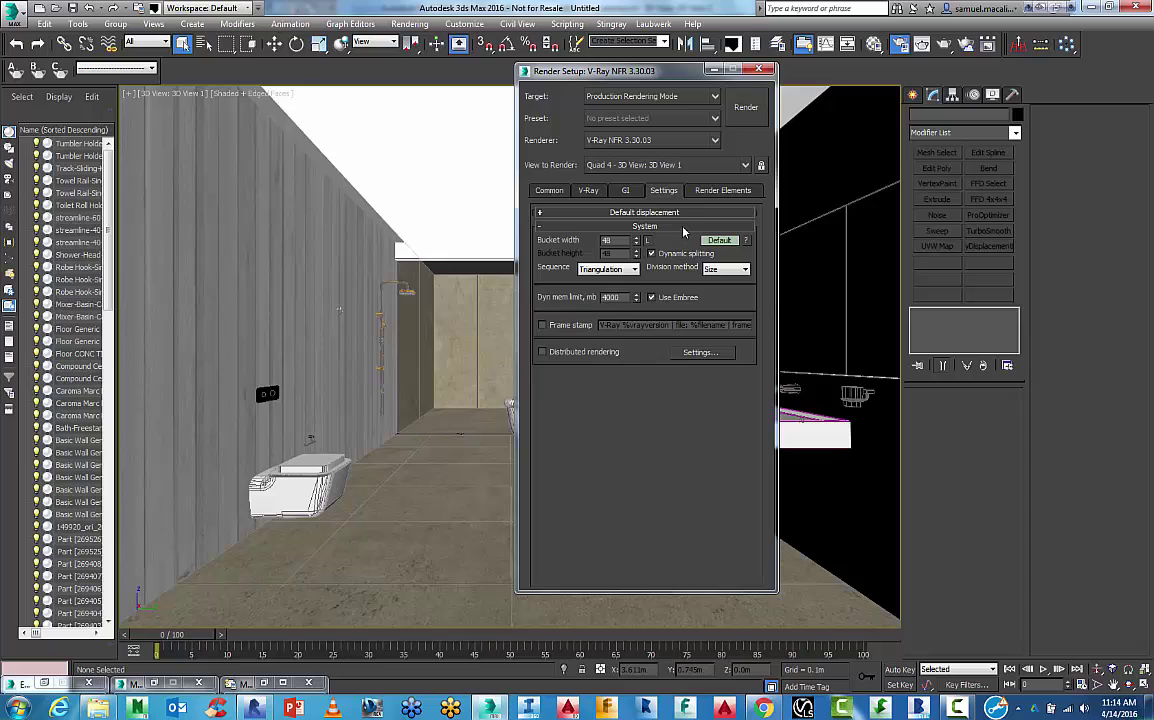
left_click(561, 193)
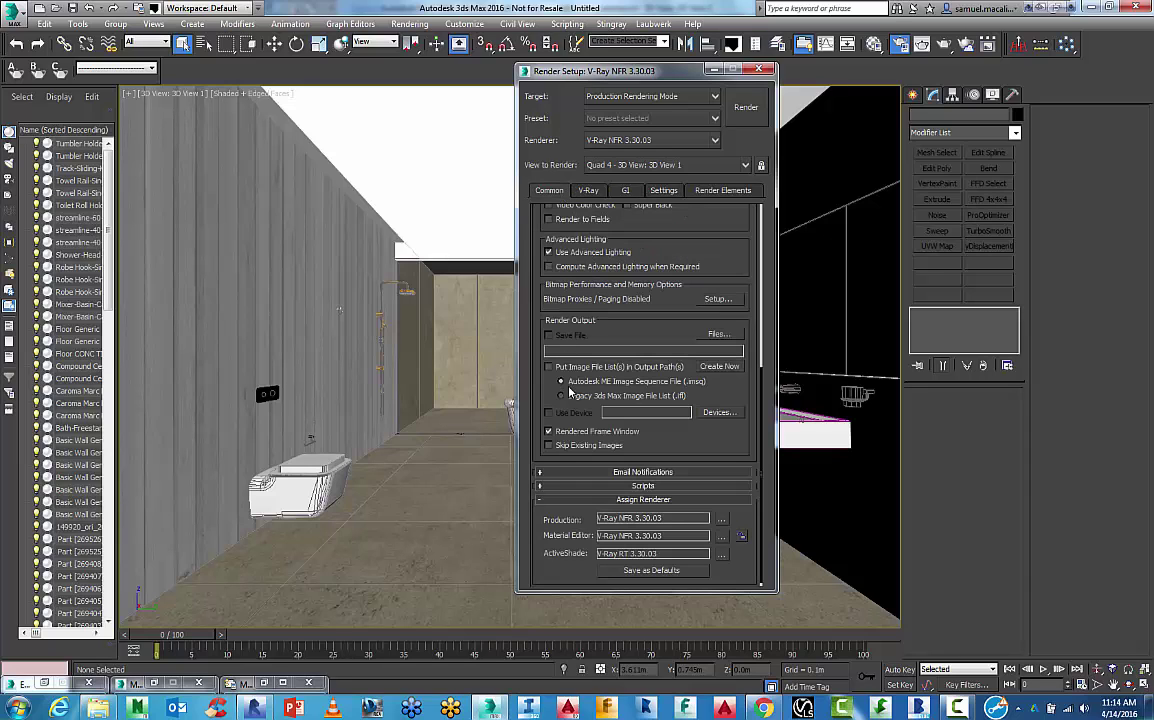
scroll(537, 362, "up", 5)
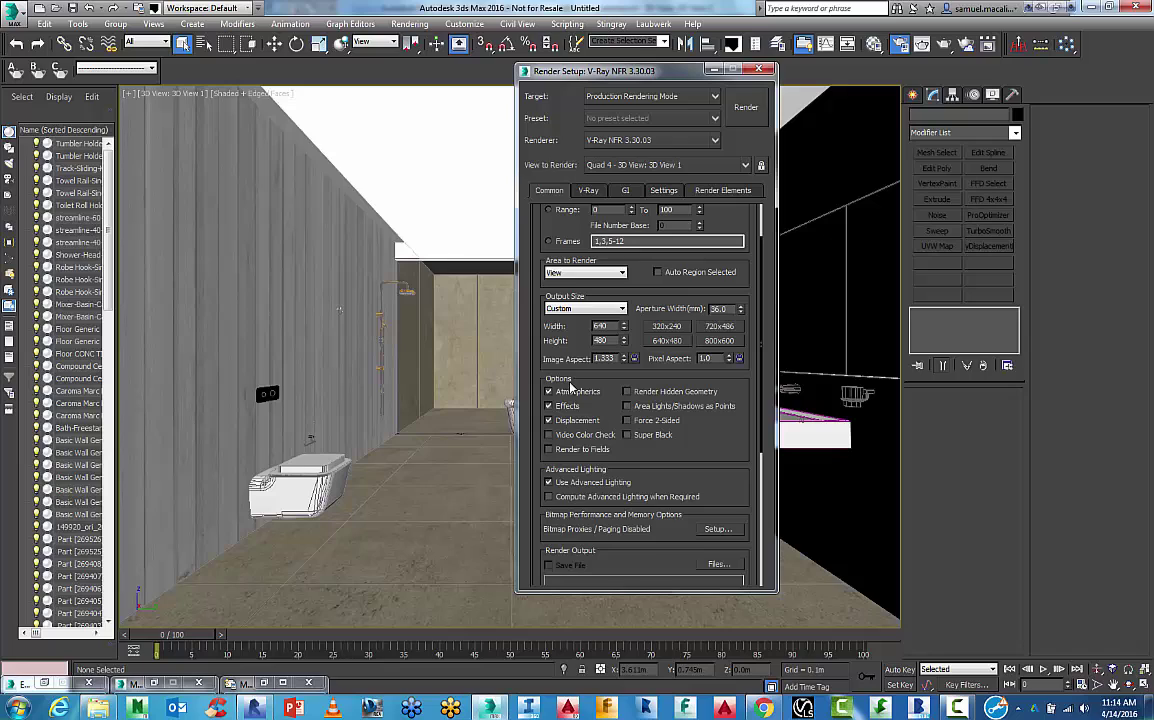
left_click(574, 310)
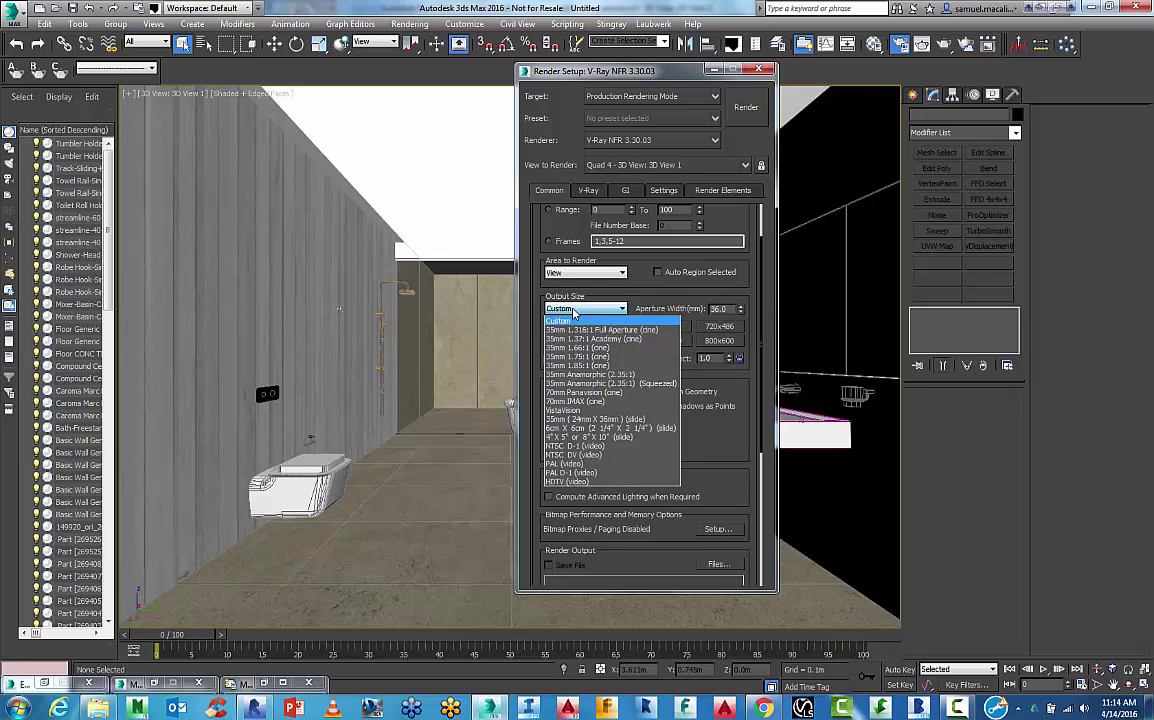
left_click(572, 401)
left_click(719, 327)
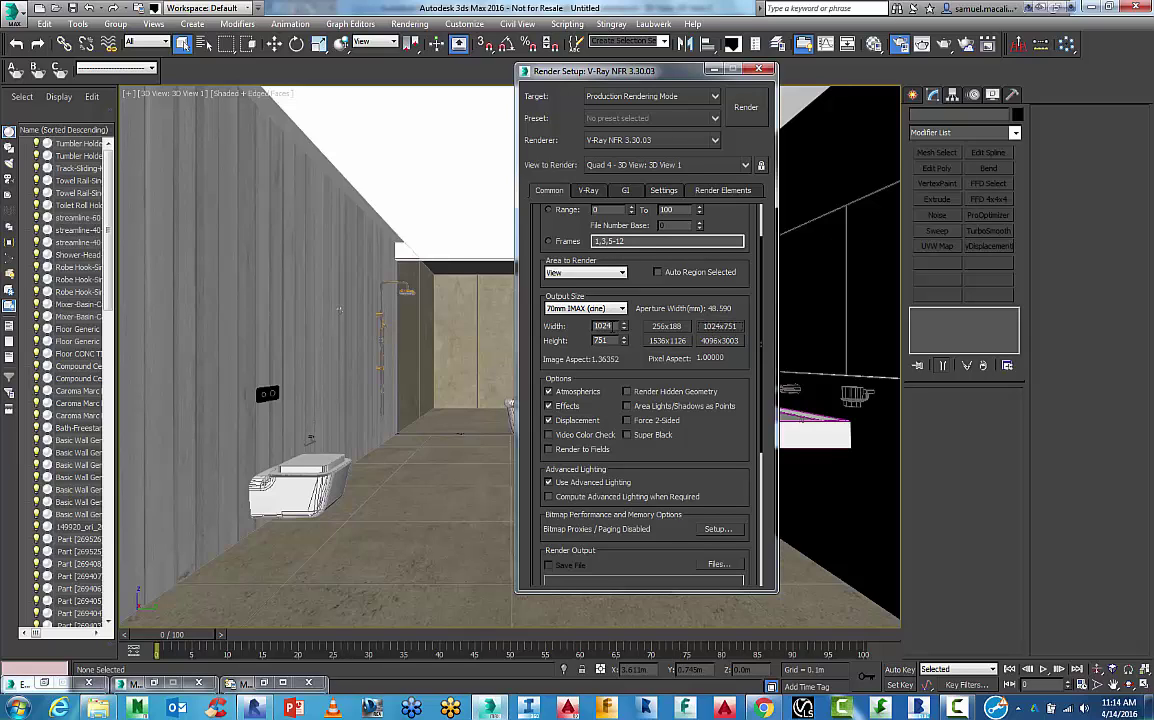
double_click(602, 326)
- Minimize Render Setup and return to the four-viewport layout
left_click_drag(677, 80, 577, 94)
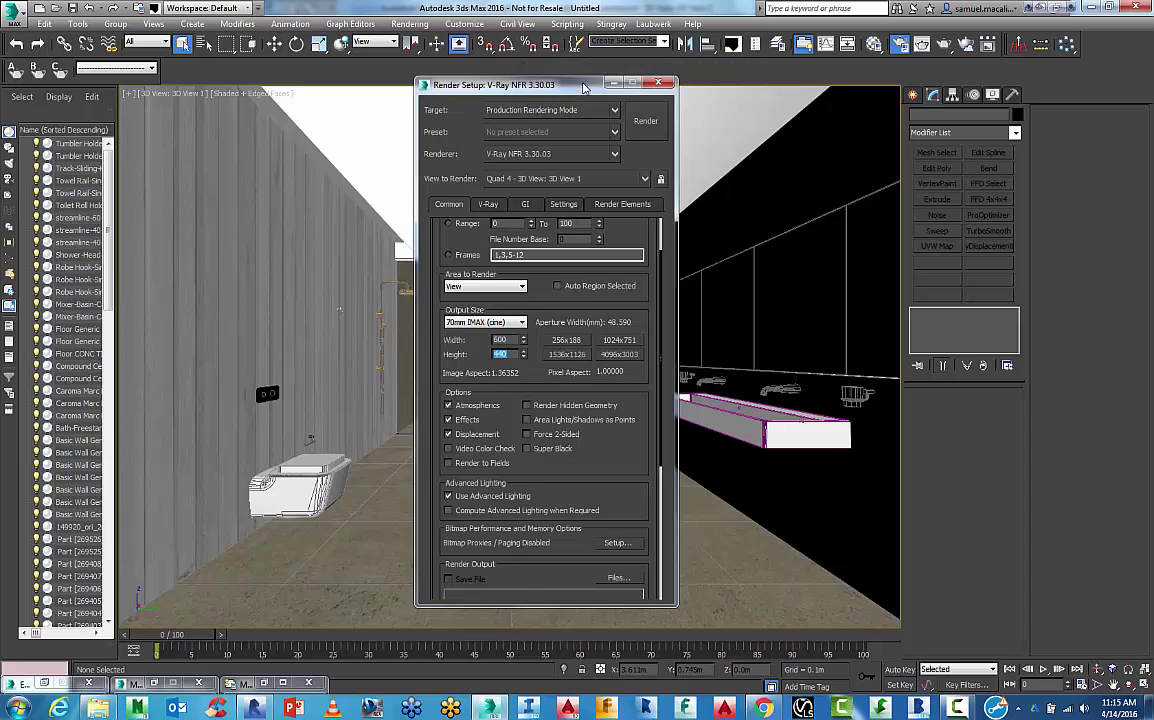
left_click(612, 83)
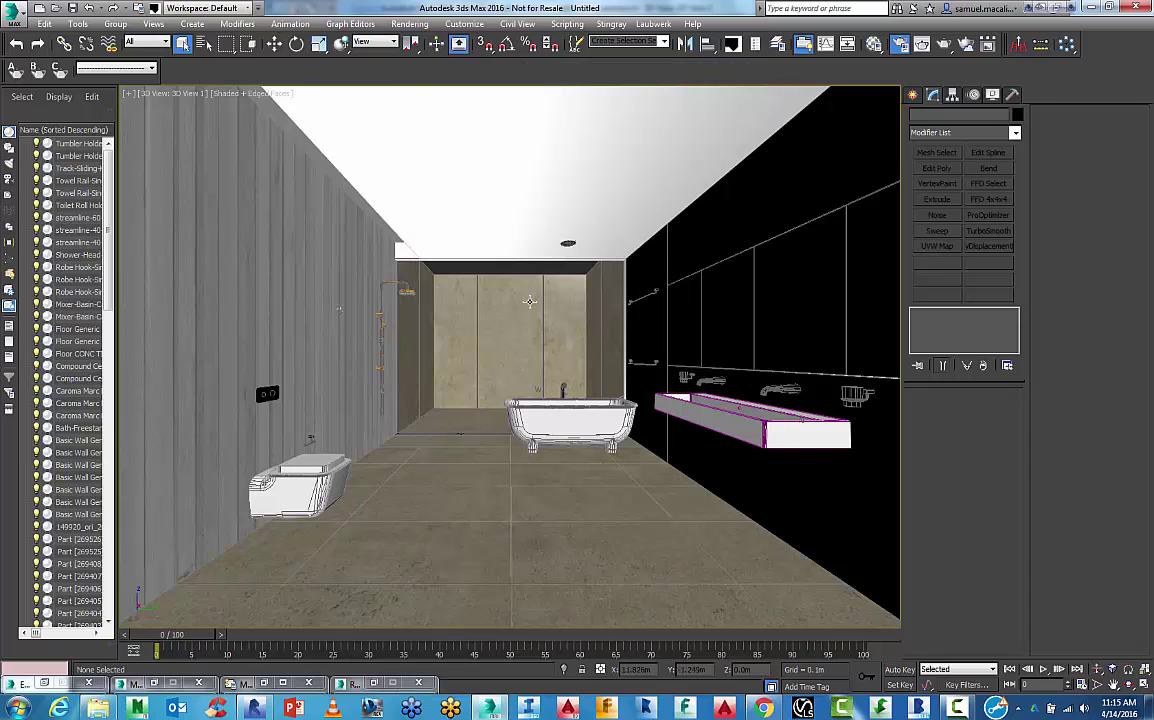
key("alt+w")
left_click(574, 296)
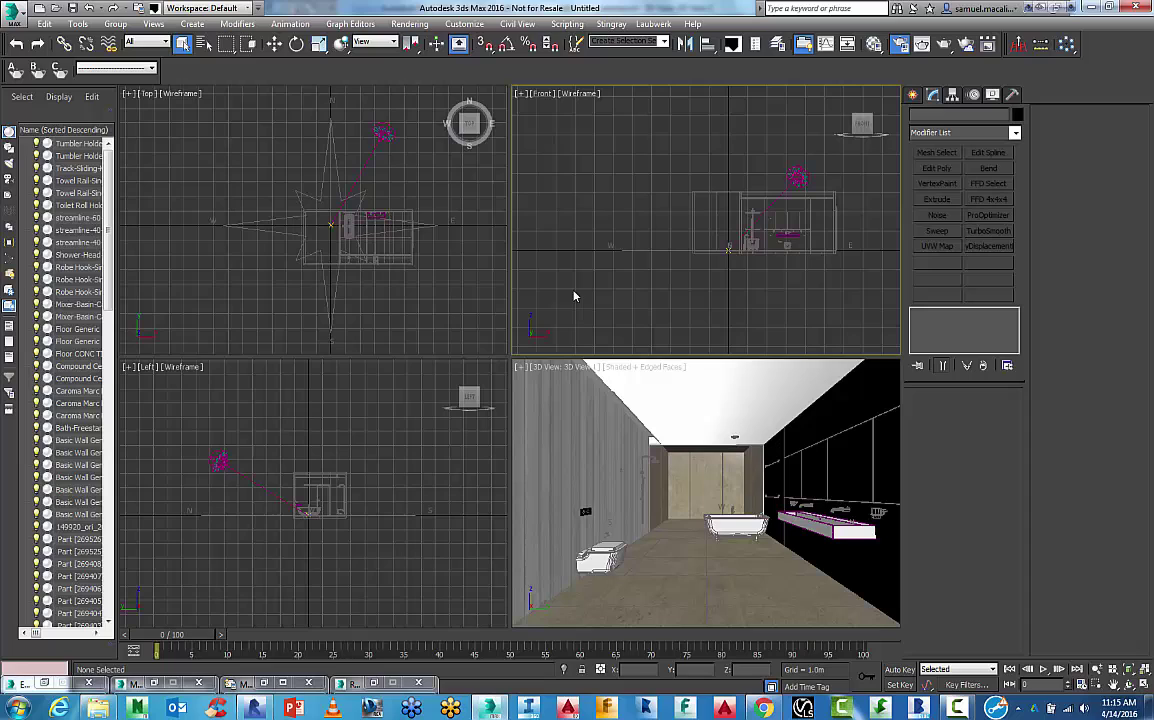
- Set the daylight system's sunlight to VRaySun, accepting VRaySky as environment and keeping mr Sky
left_click(385, 133)
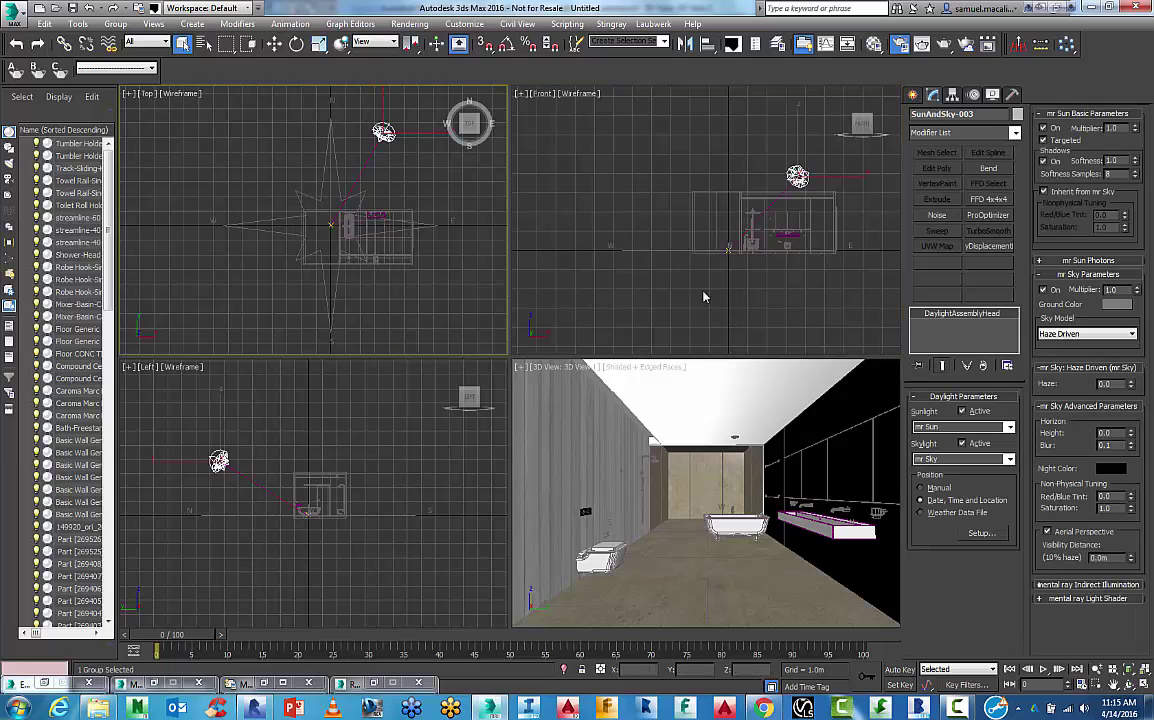
left_click(1010, 428)
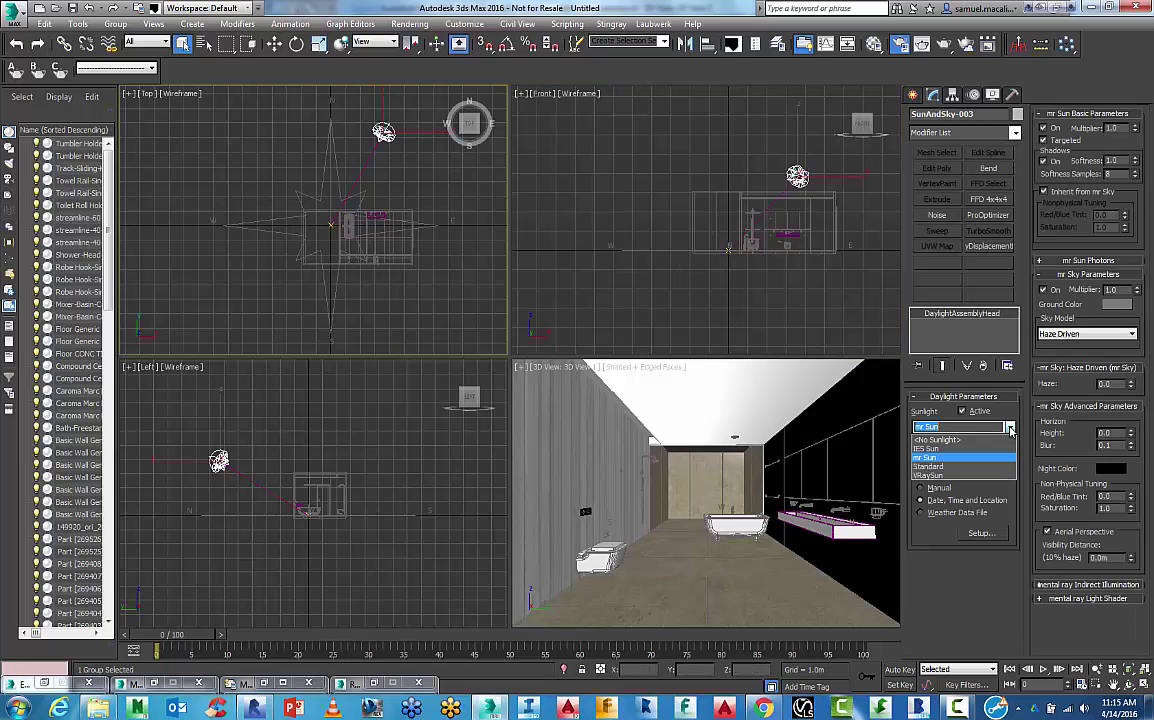
left_click(930, 475)
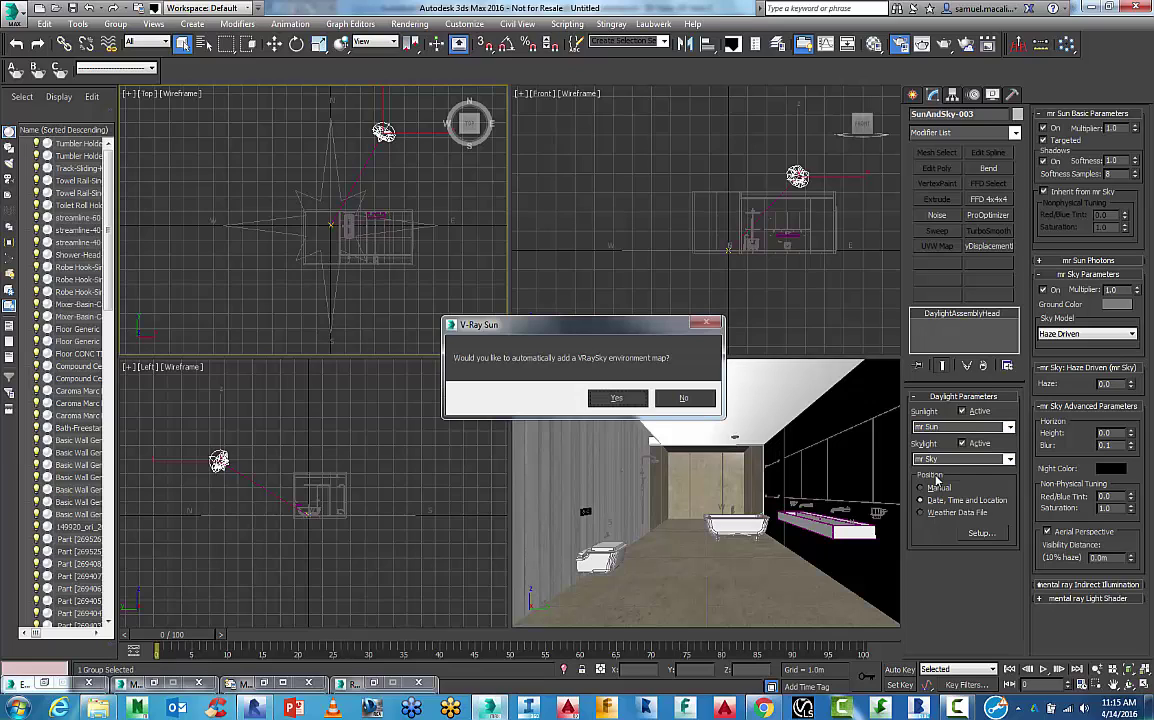
left_click(643, 399)
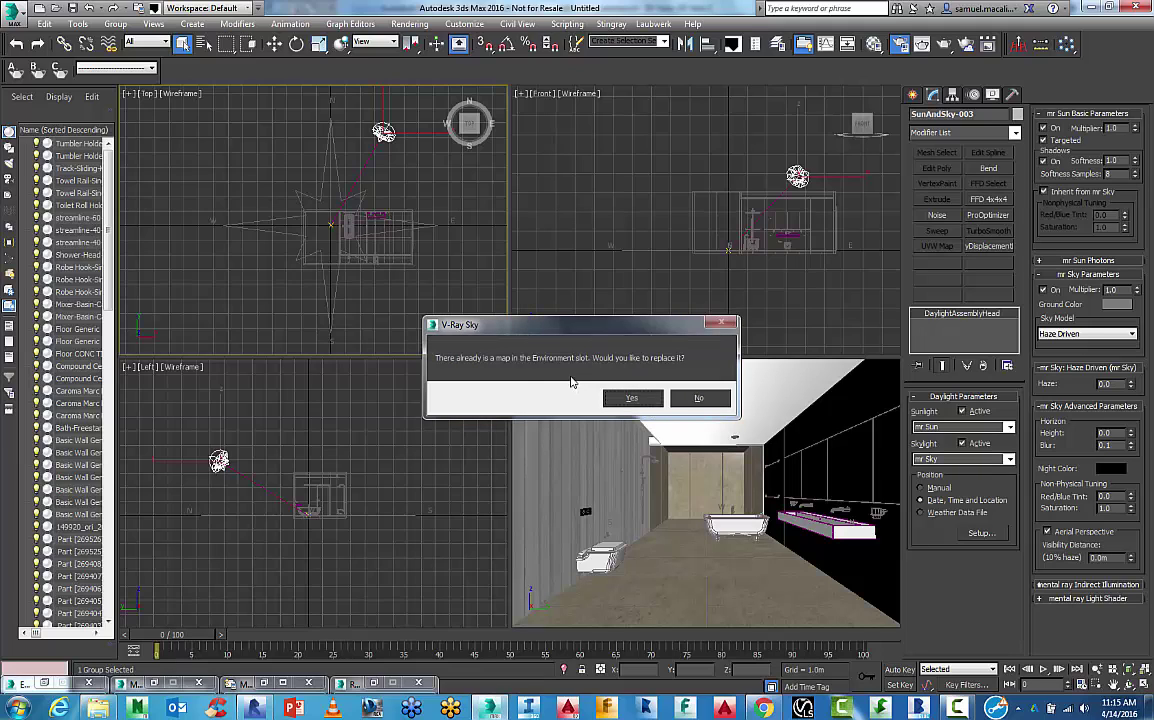
left_click(632, 399)
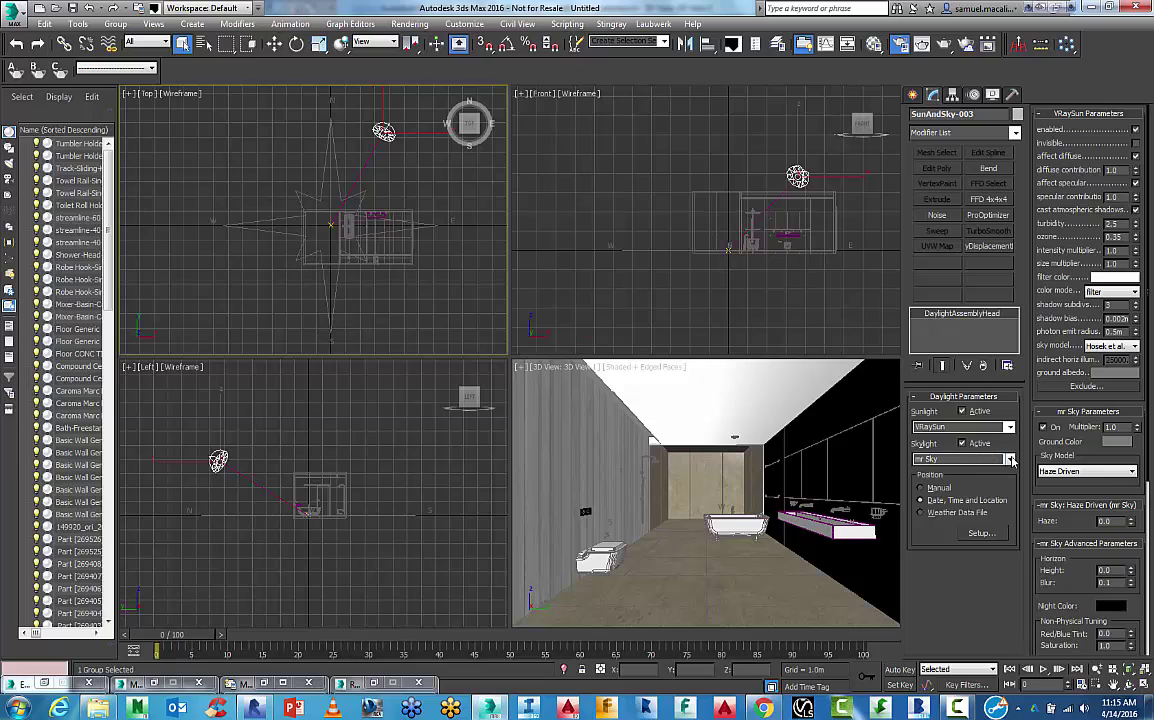
left_click(1010, 459)
left_click(965, 445)
left_click(453, 269)
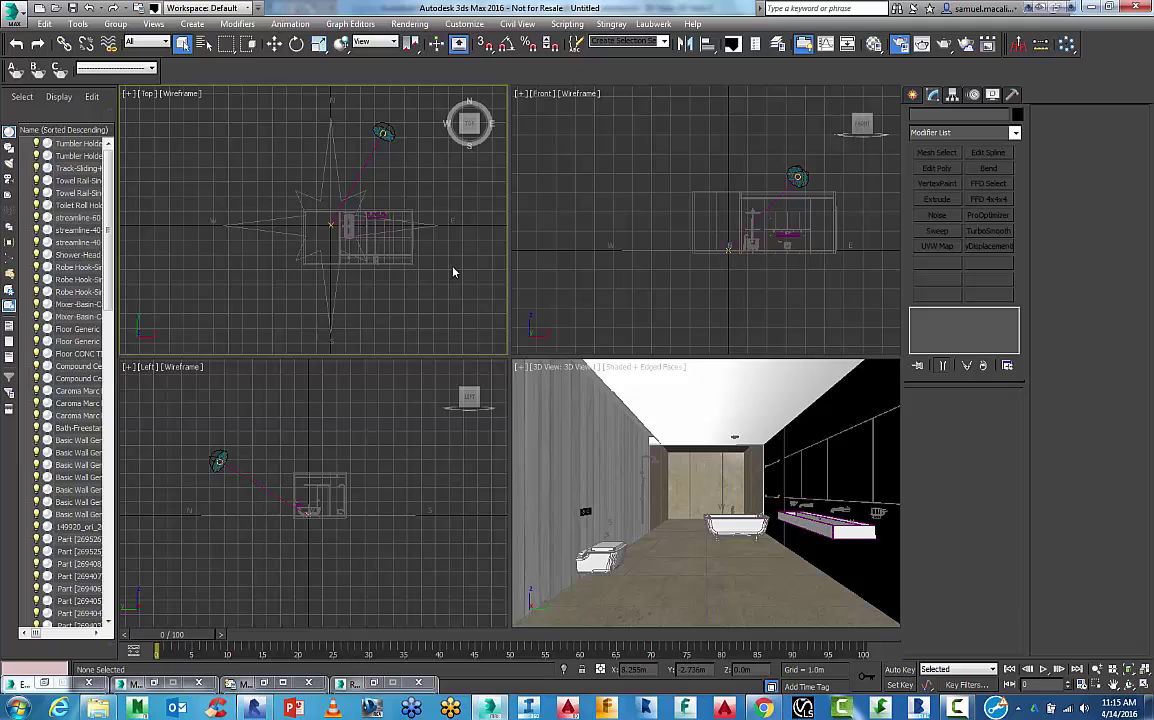
- Set Exposure Control to <no exposure control> in Environment and Effects
left_click(410, 23)
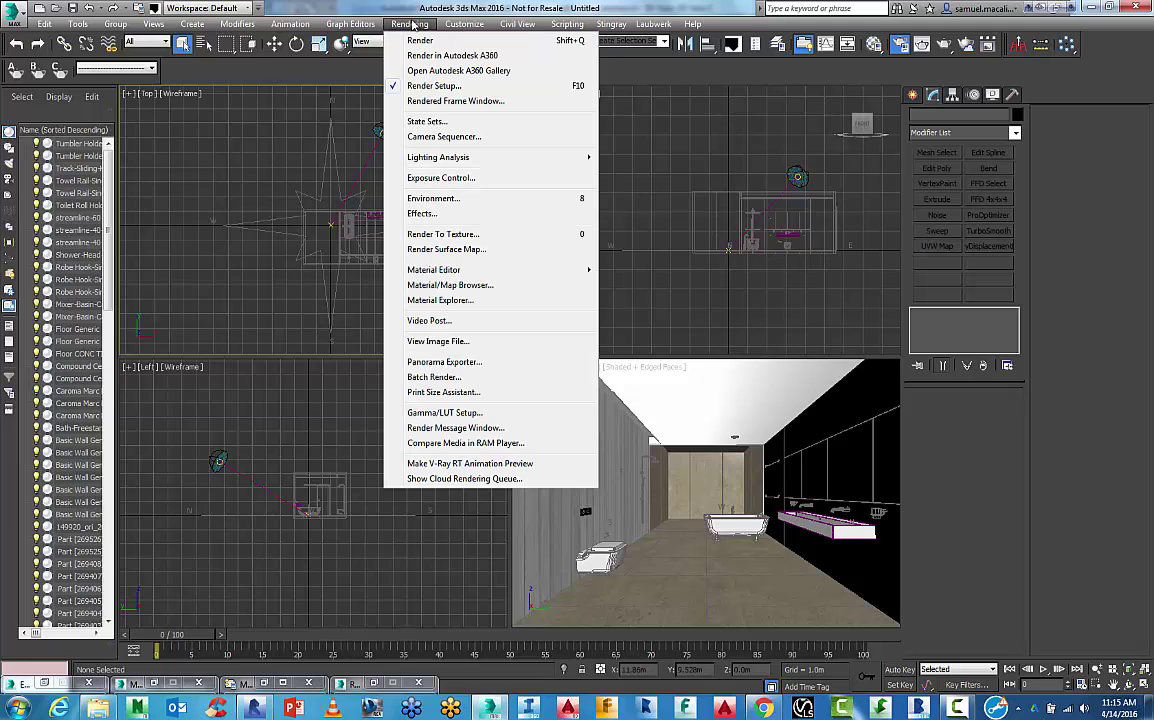
left_click(428, 199)
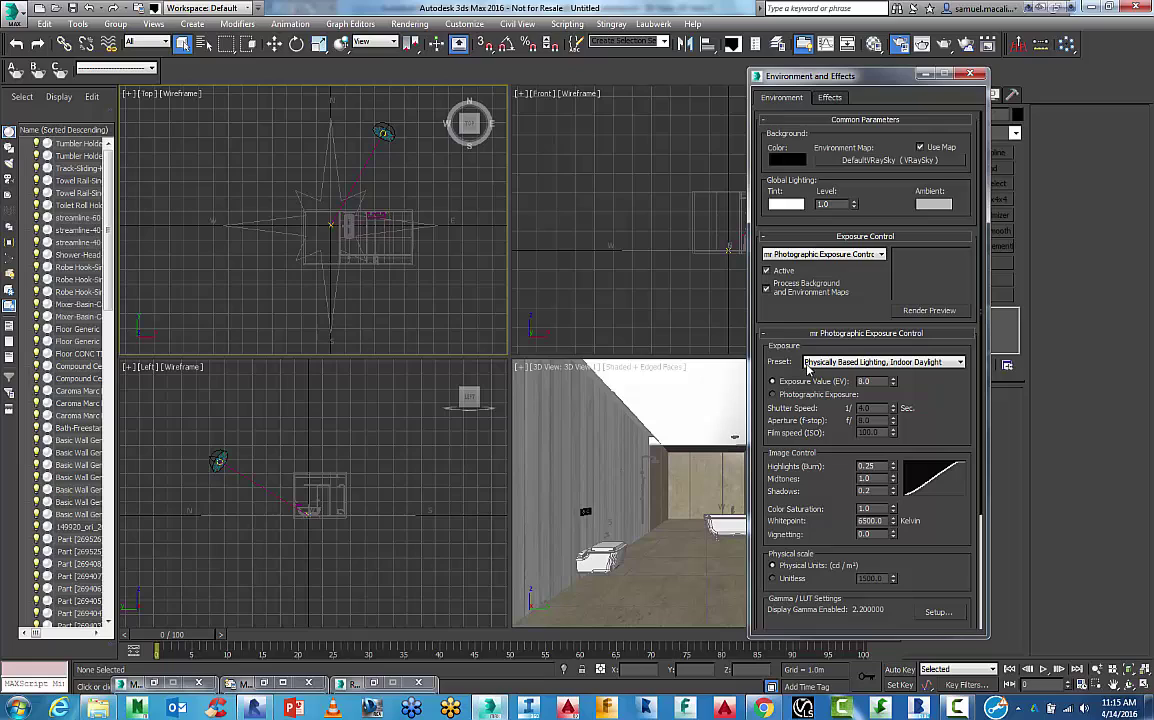
left_click(818, 255)
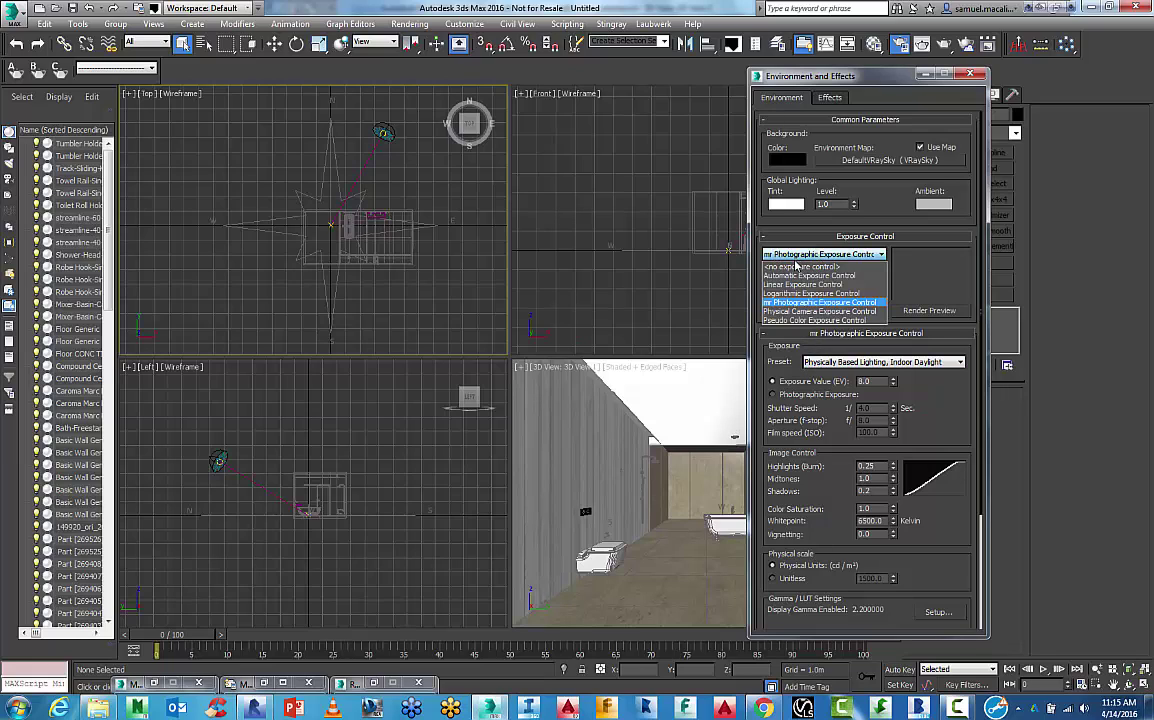
left_click(797, 267)
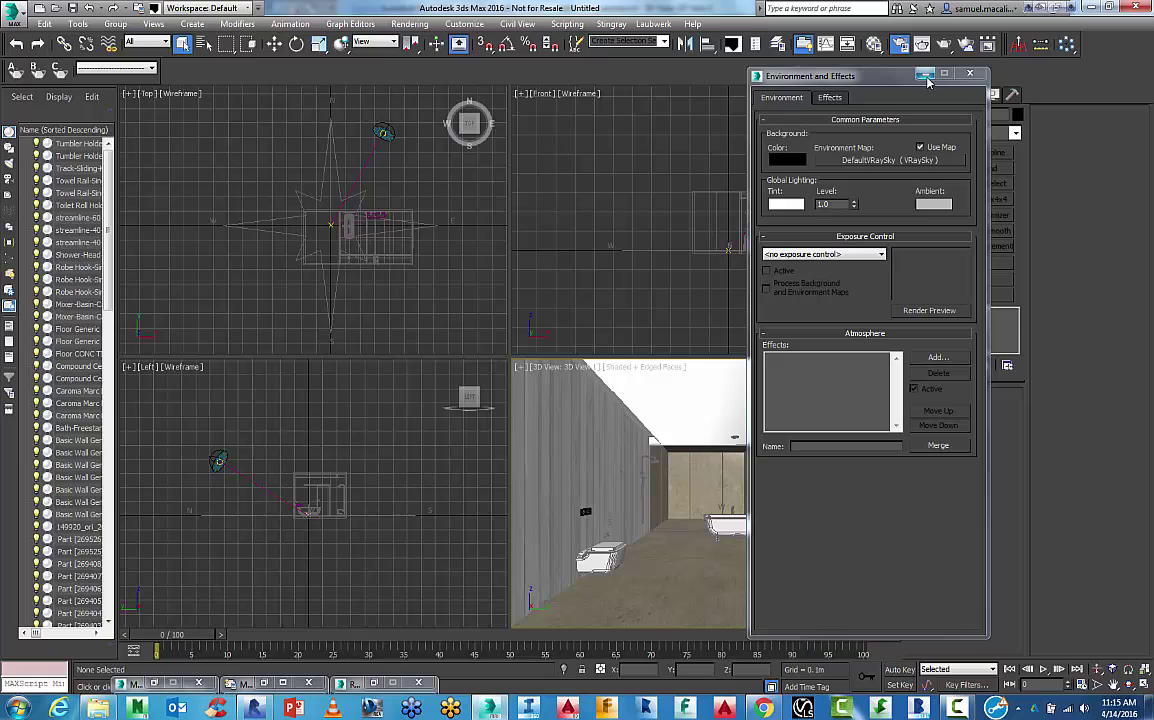
left_click_drag(833, 76, 284, 89)
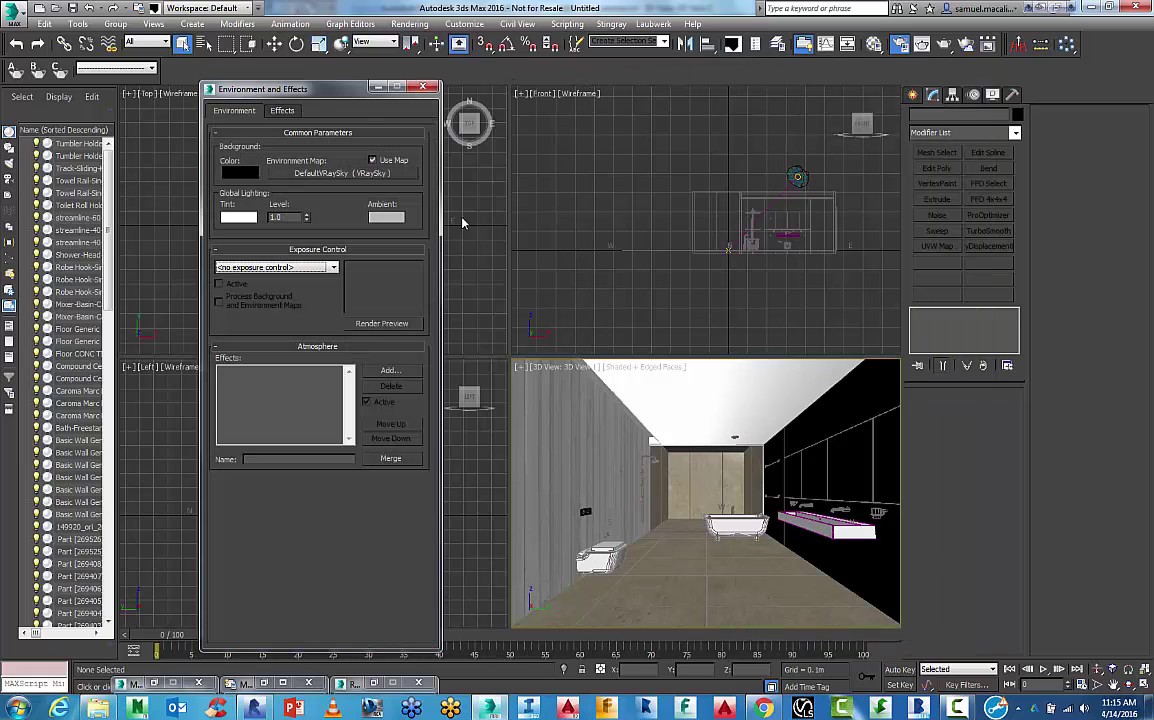
- Close Environment and Effects and pan the Top view over the bathroom
left_click(423, 87)
scroll(381, 317, "up", 3)
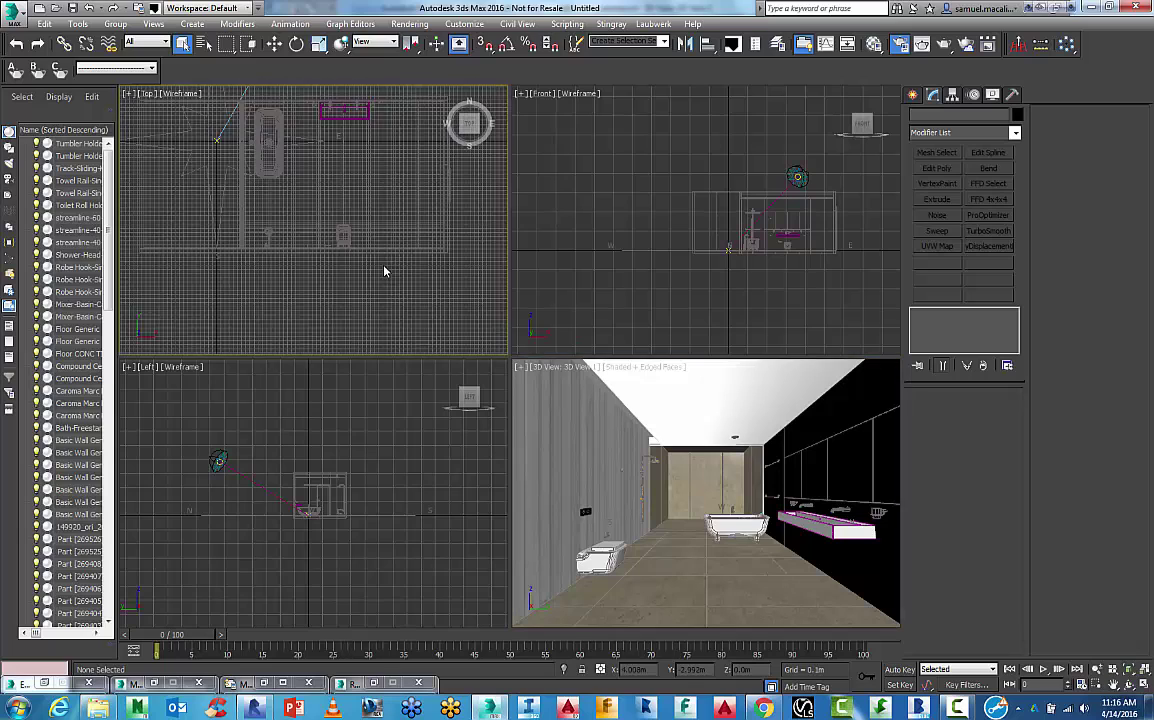
middle_click_drag(384, 271, 386, 313)
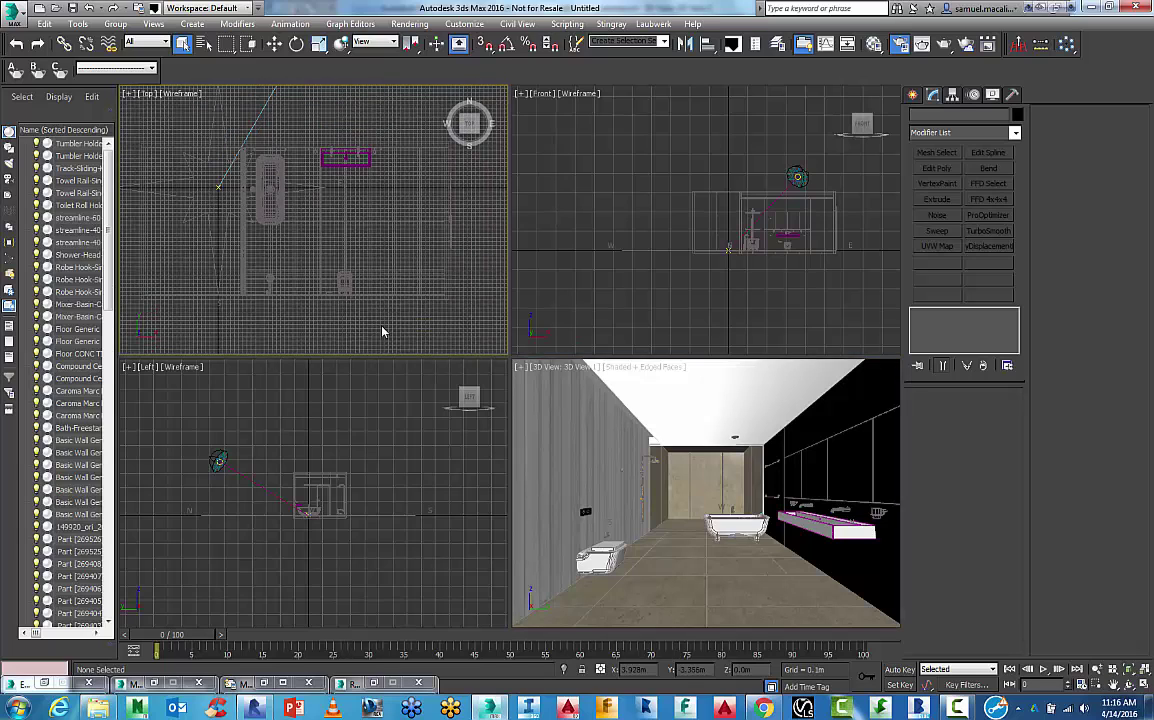
- Select the free camera, leave its type as Free Camera, then deselect it
left_click(428, 220)
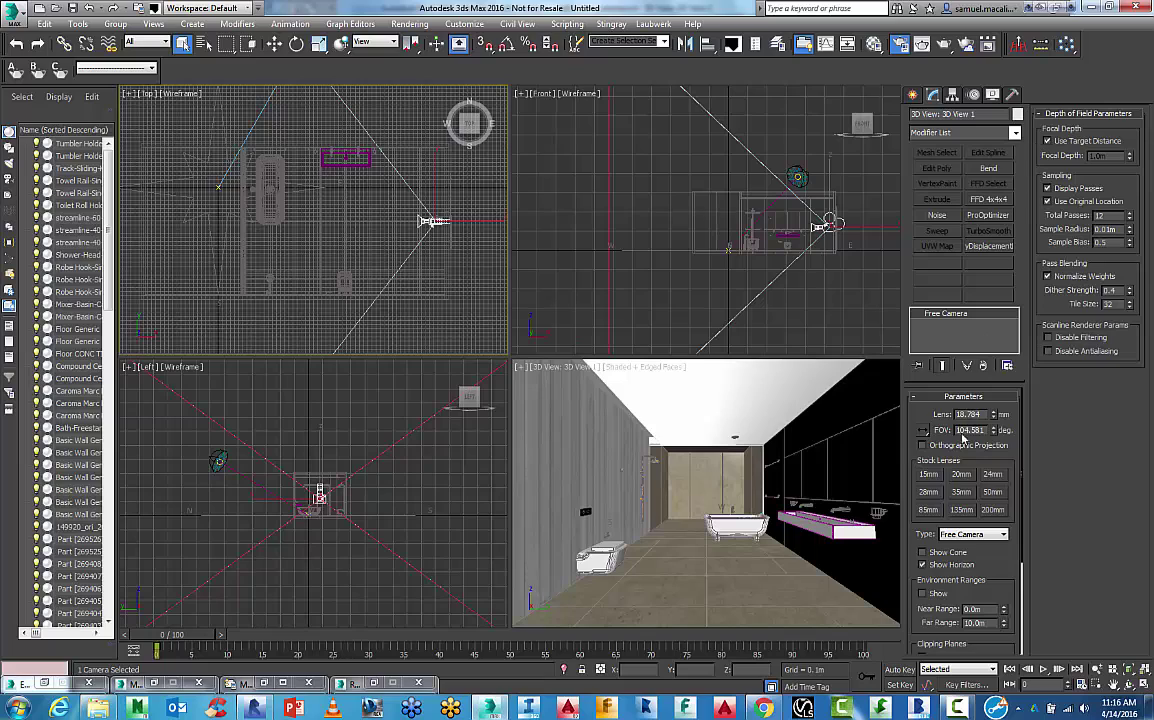
left_click(964, 535)
left_click(962, 537)
scroll(920, 528, "down", 5)
scroll(920, 528, "up", 5)
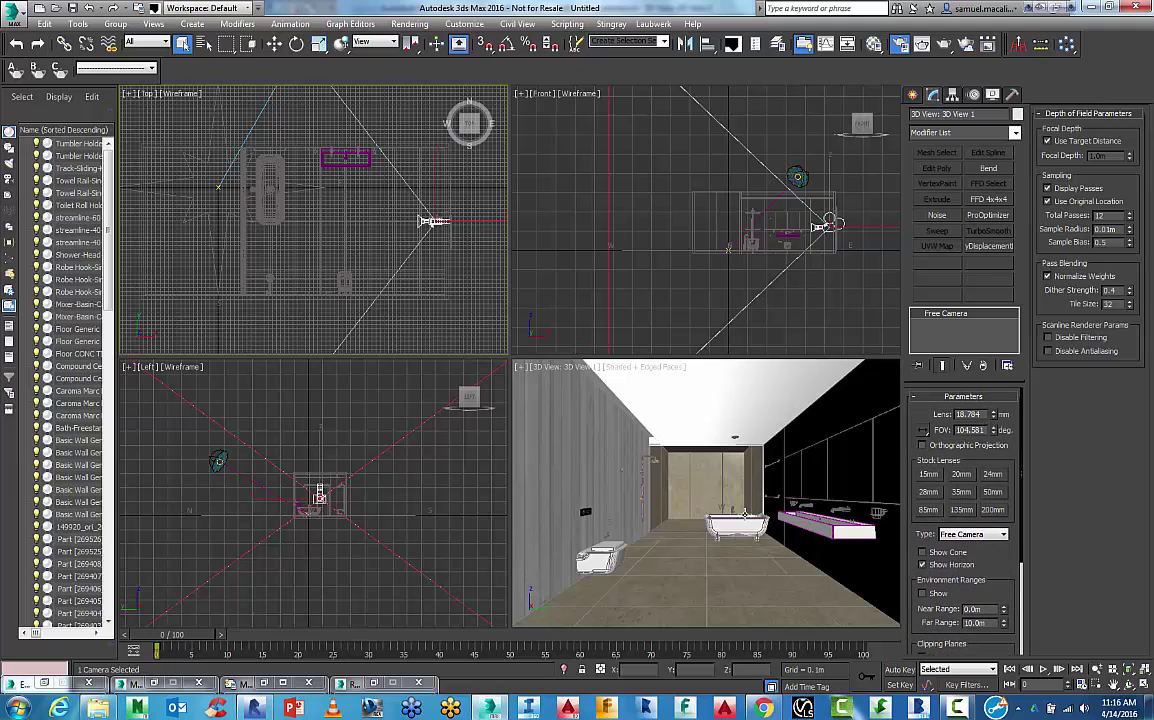
left_click(545, 331)
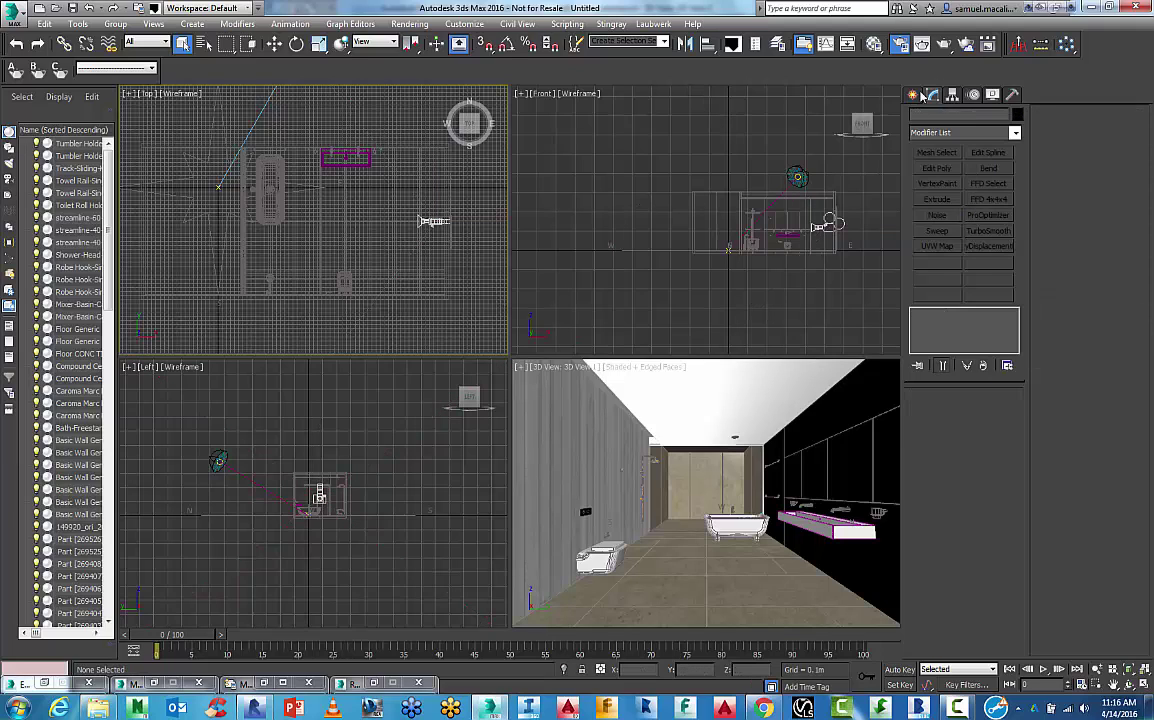
- In Create > Cameras, view the VRay cameras including VRayDomeCamera, then switch back to Standard cameras
left_click(912, 97)
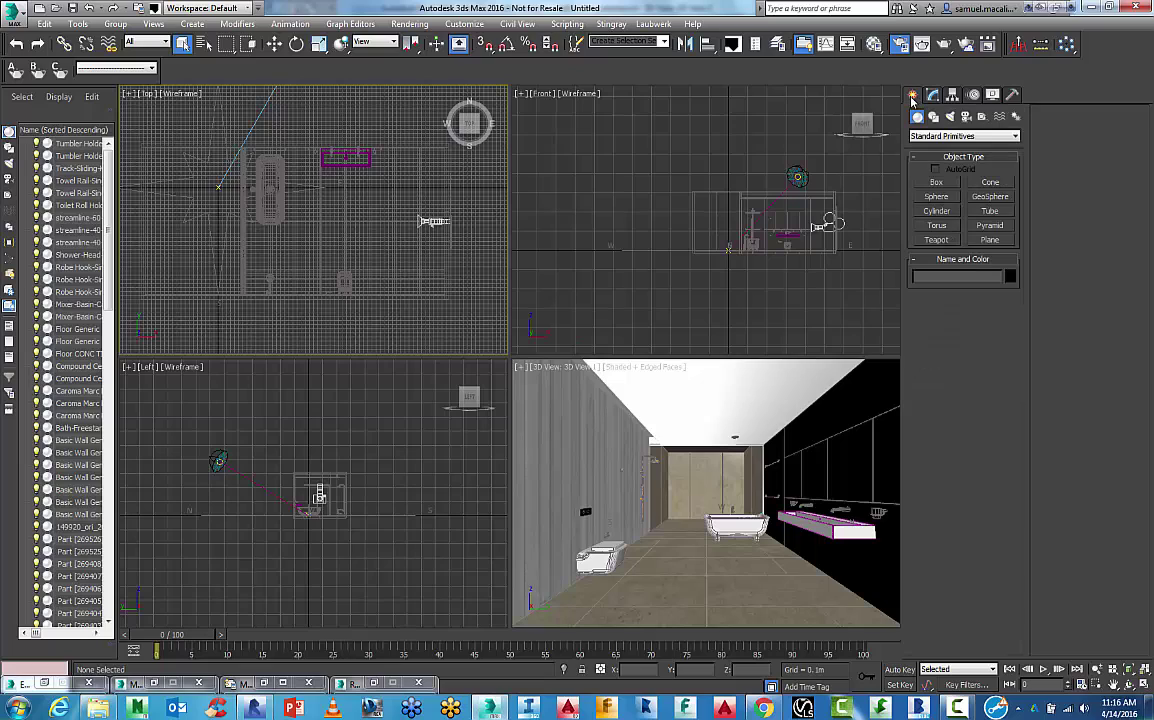
left_click(967, 117)
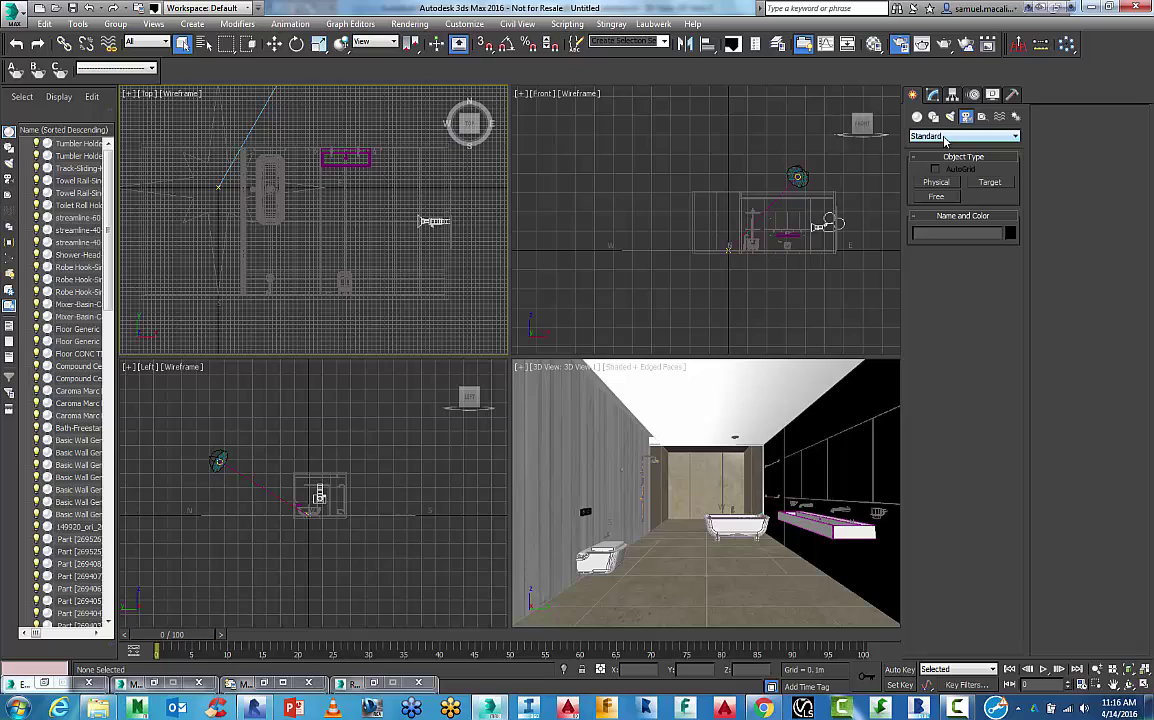
left_click(955, 136)
left_click(942, 157)
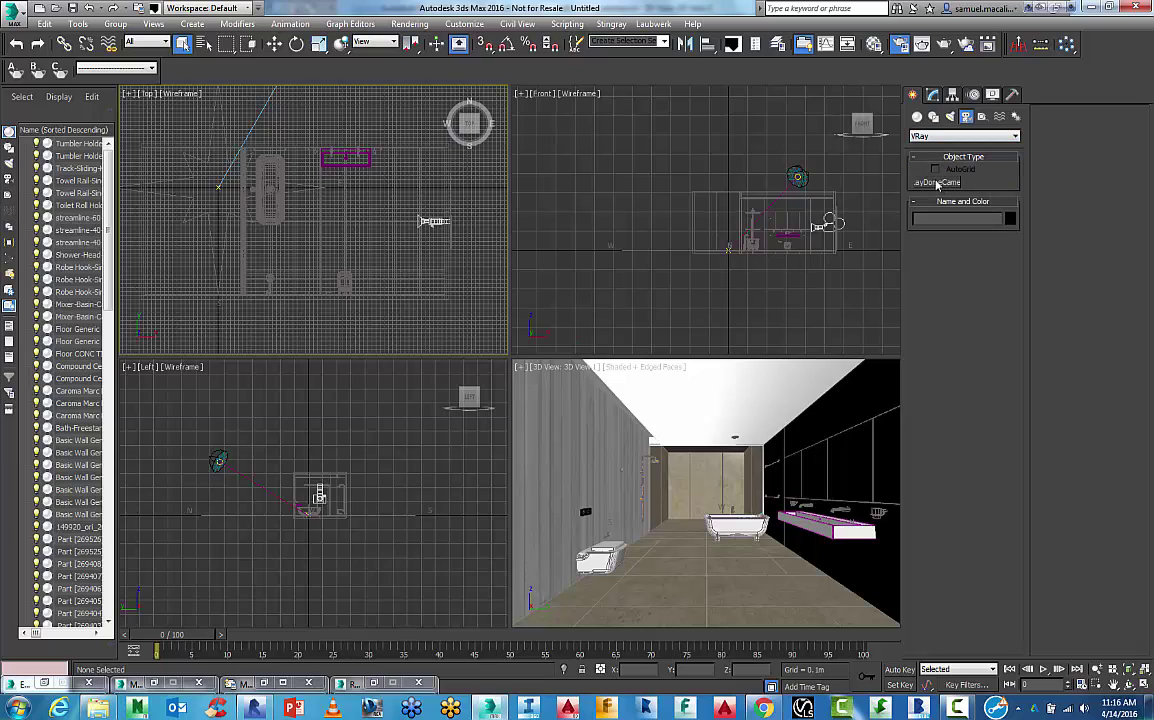
left_click(937, 183)
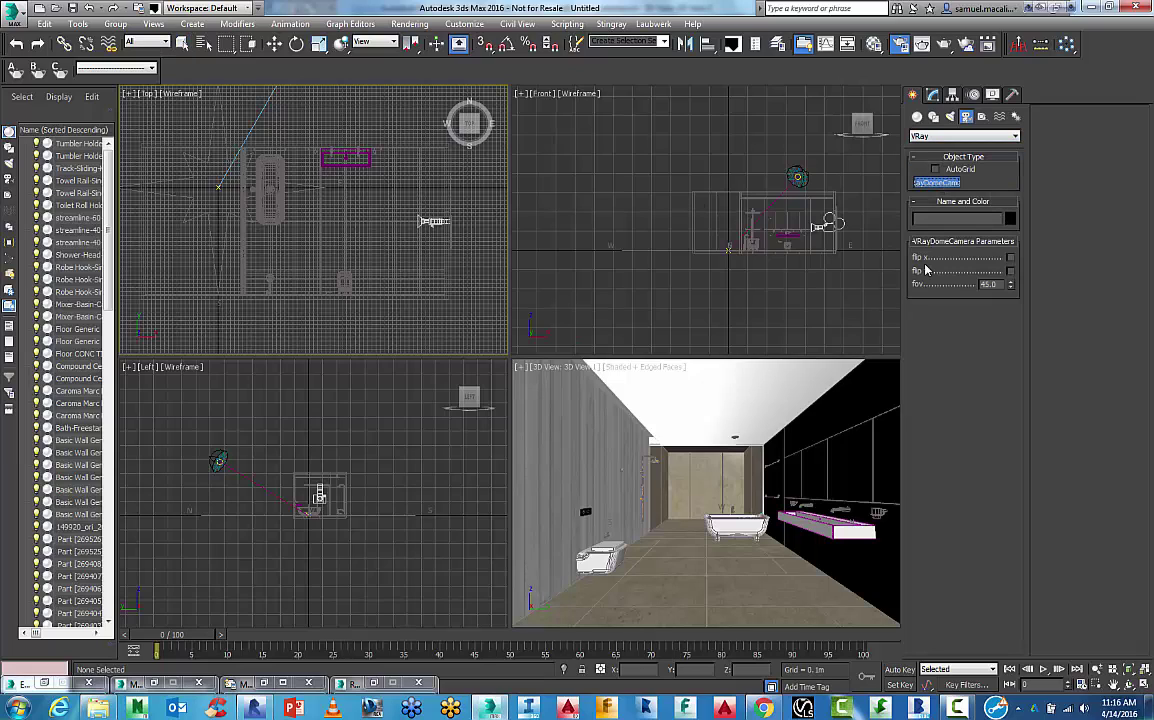
left_click(925, 137)
left_click(926, 148)
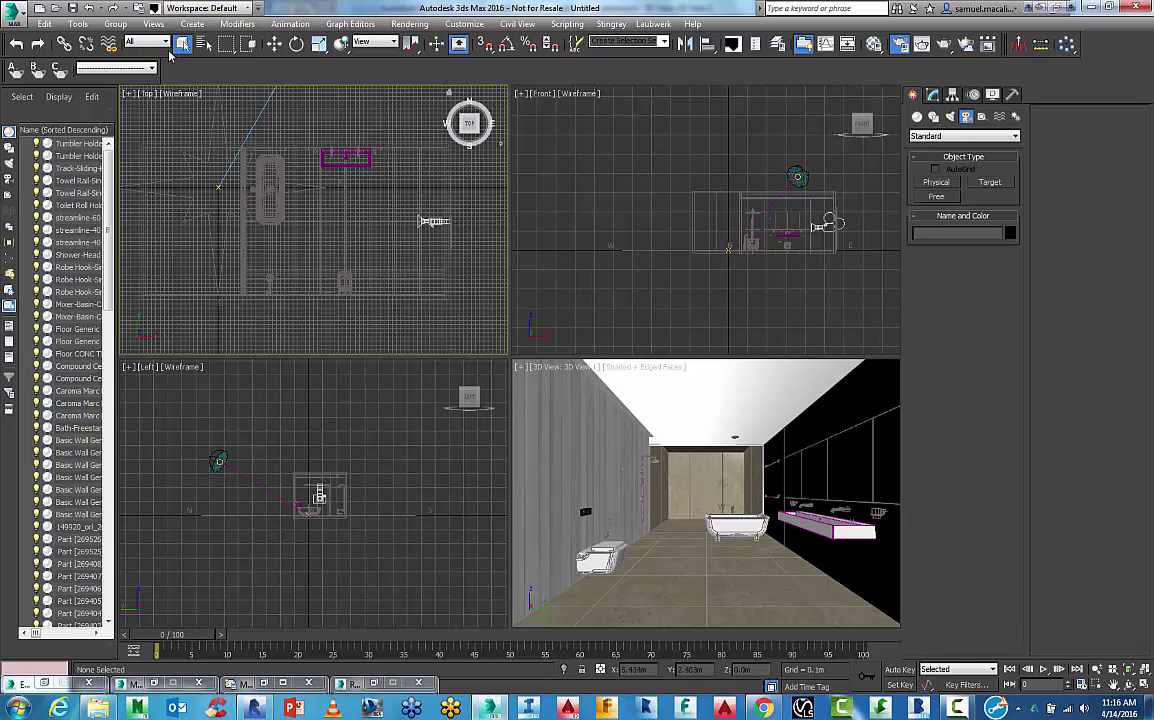
left_click(403, 25)
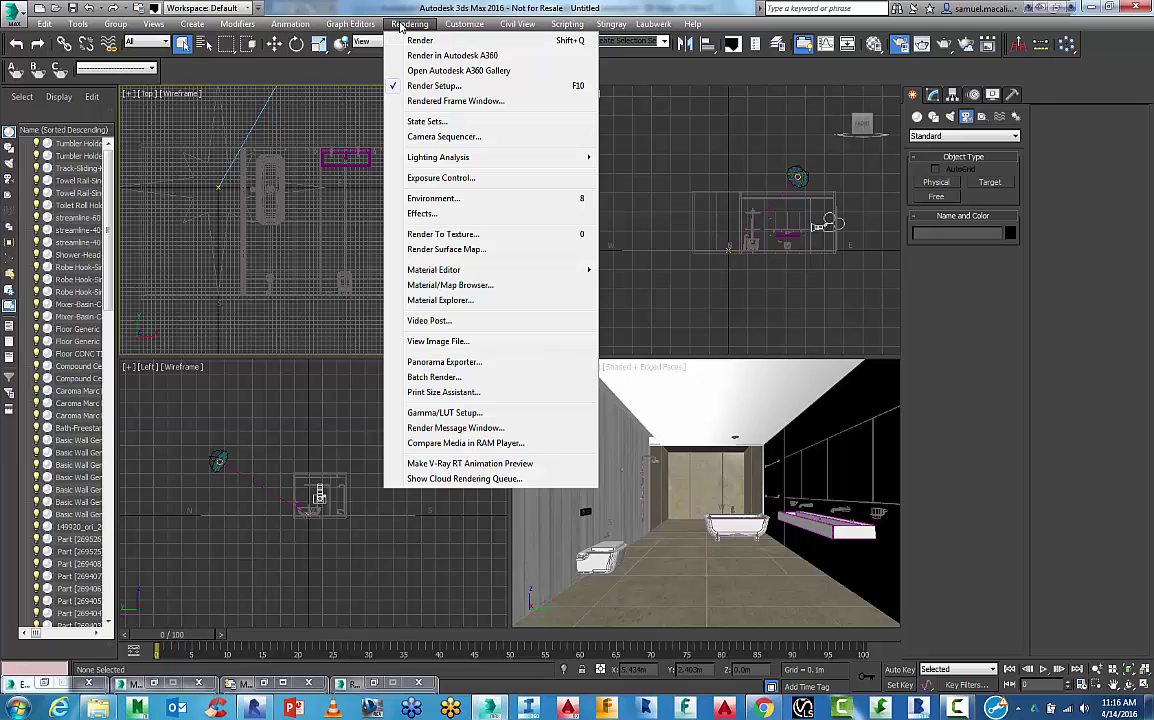
- Turn on the V-Ray Toolbar and dock it beneath the main toolbar
left_click(290, 24)
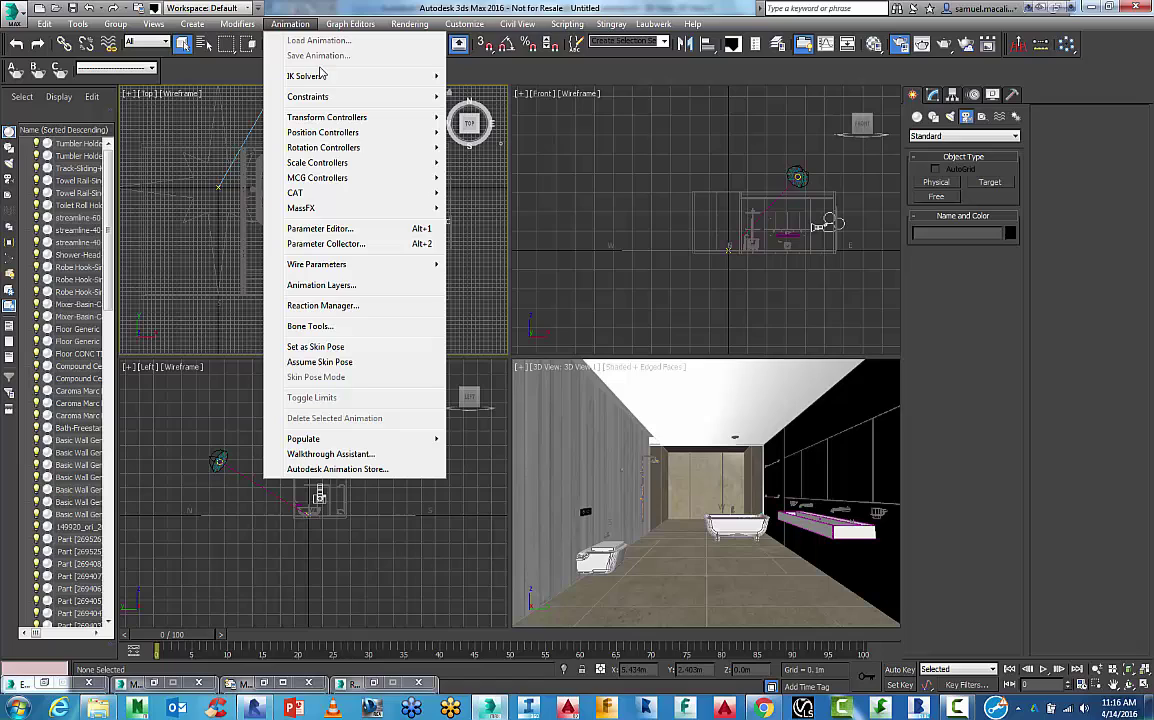
left_click(248, 76)
right_click(251, 77)
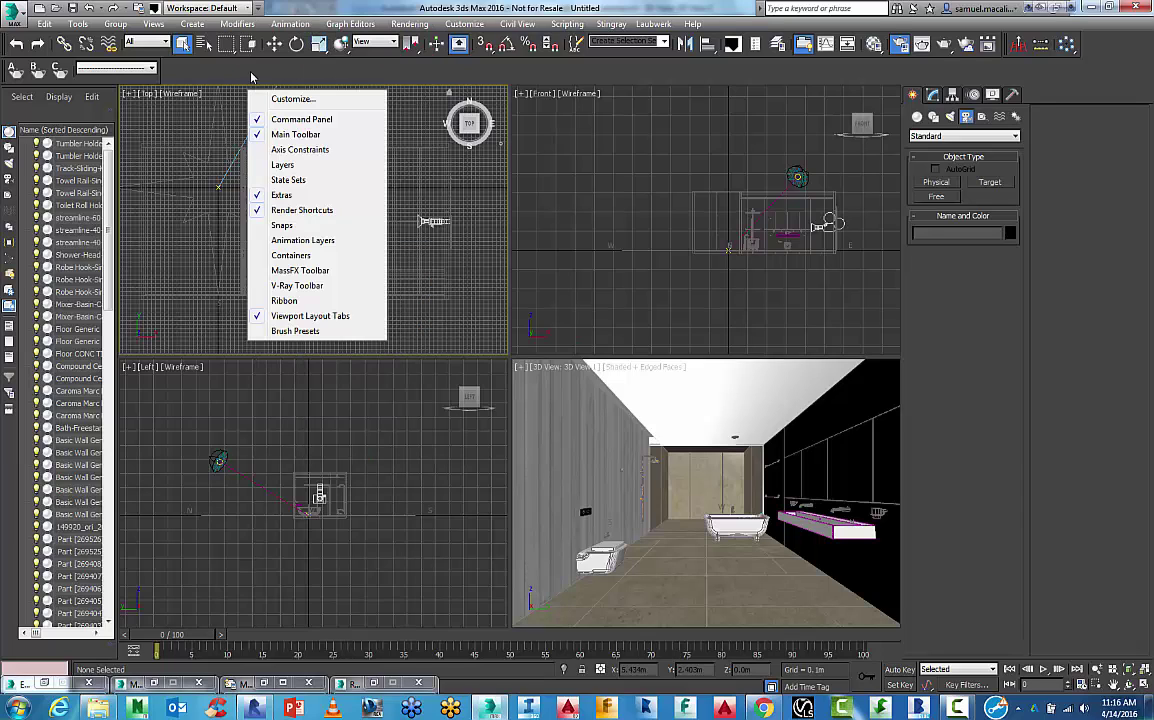
left_click(285, 287)
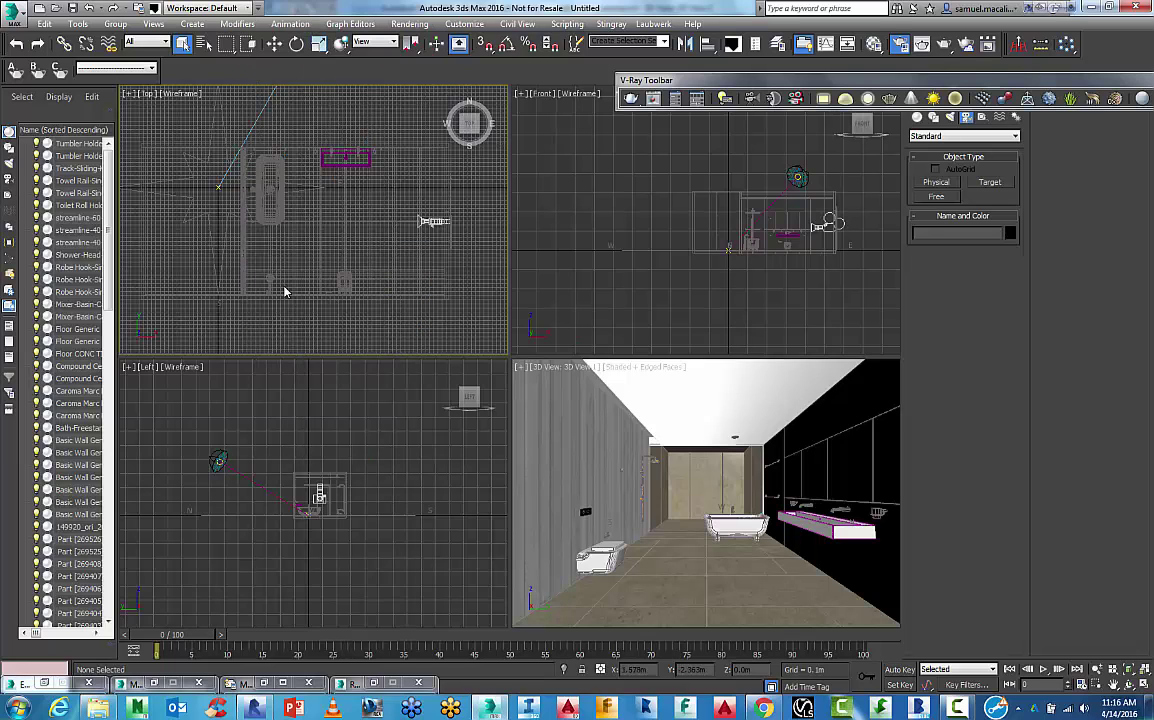
left_click_drag(635, 76, 500, 72)
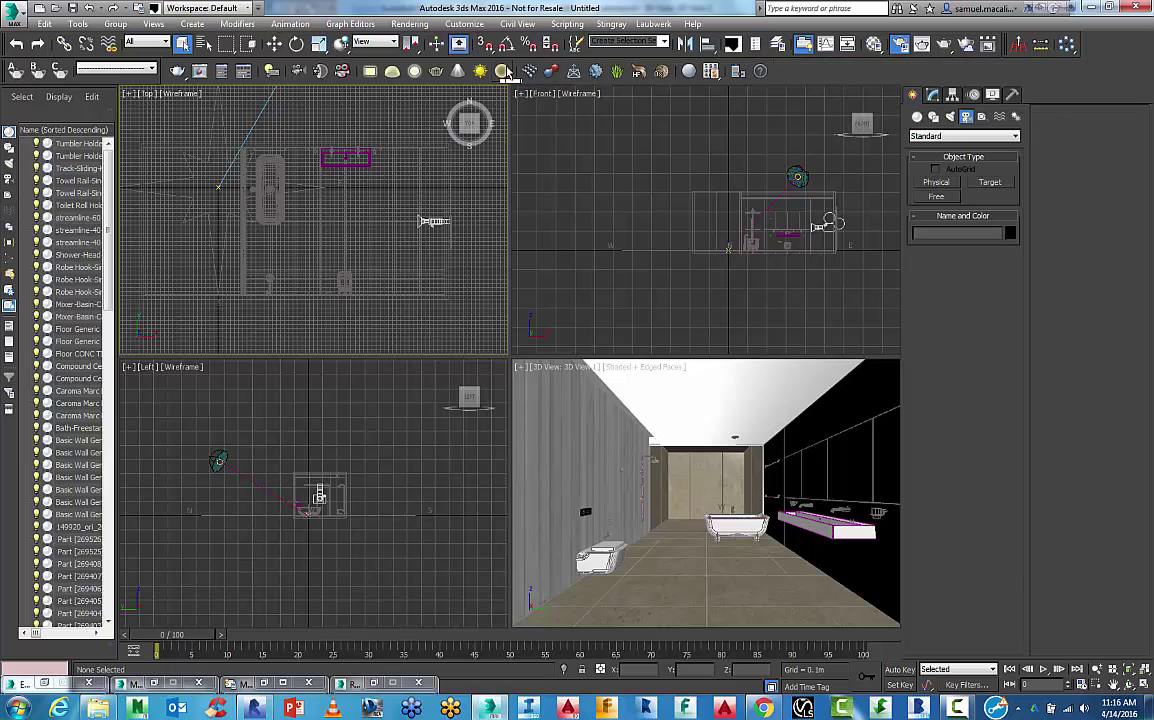
- Create a physical camera from the V-Ray toolbar in the Top viewport, aimed across the bathroom
left_click(300, 77)
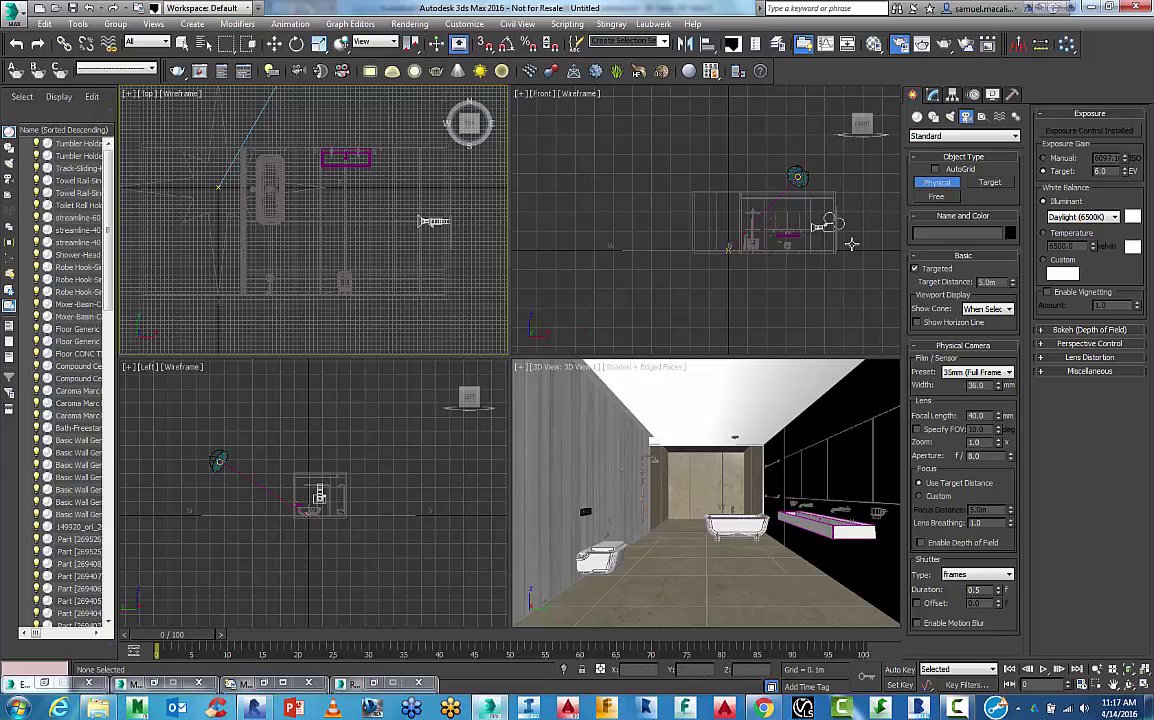
left_click(436, 226)
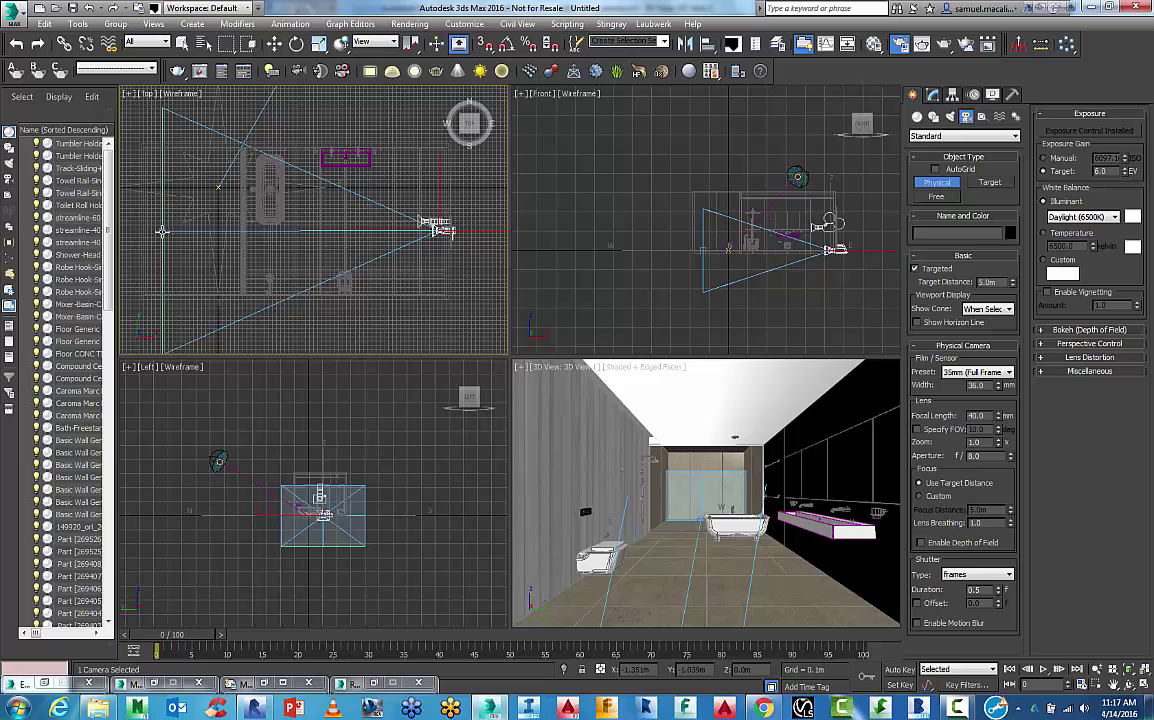
left_click_drag(162, 231, 162, 231)
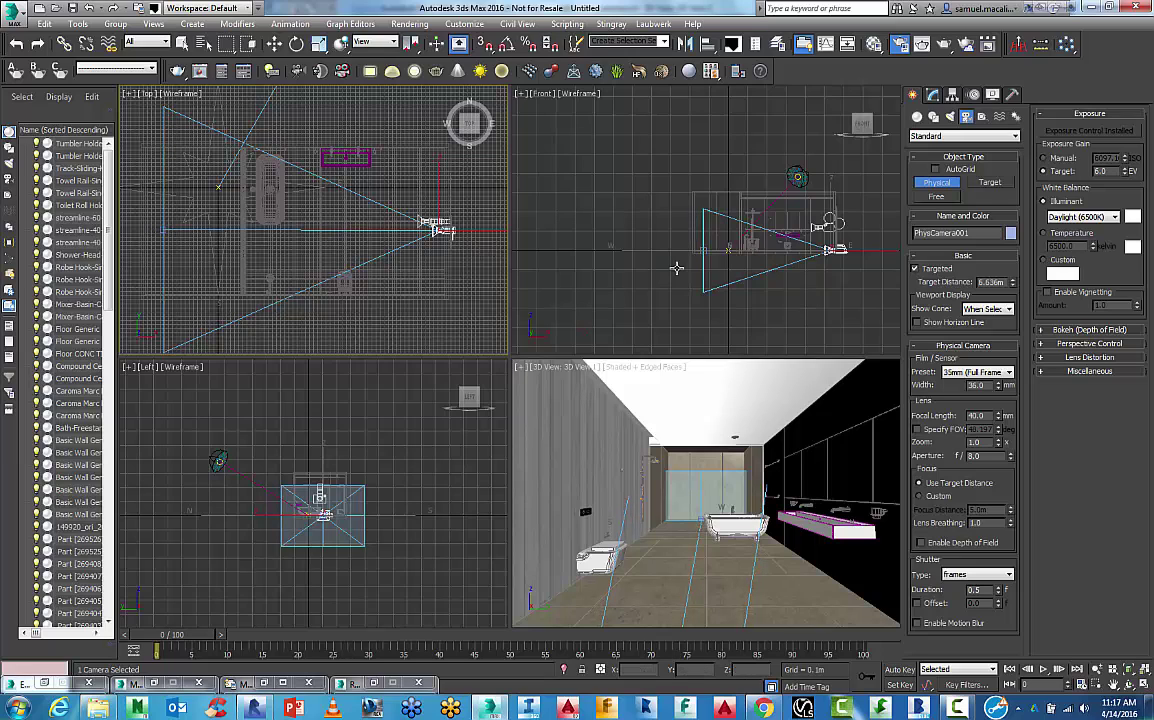
- Move PhysCamera001 into position inside the room in the Front viewport
middle_click_drag(676, 268, 630, 268)
right_click(740, 260)
right_click(766, 271)
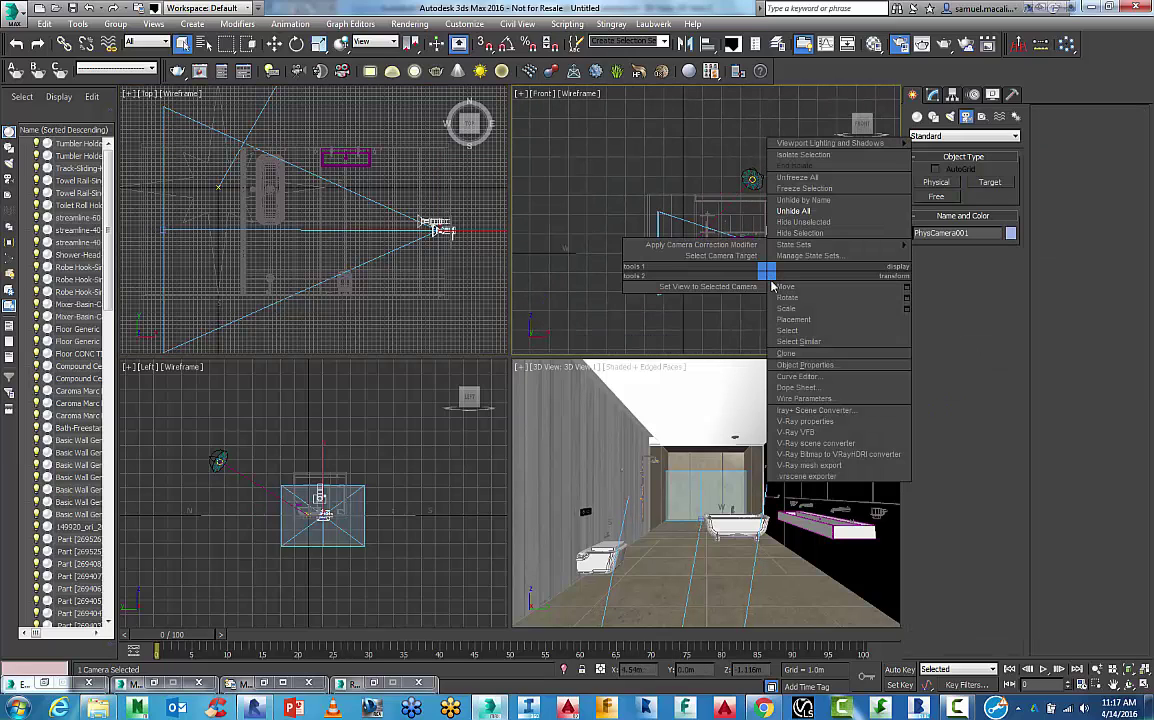
left_click(779, 288)
left_click_drag(785, 224, 785, 211)
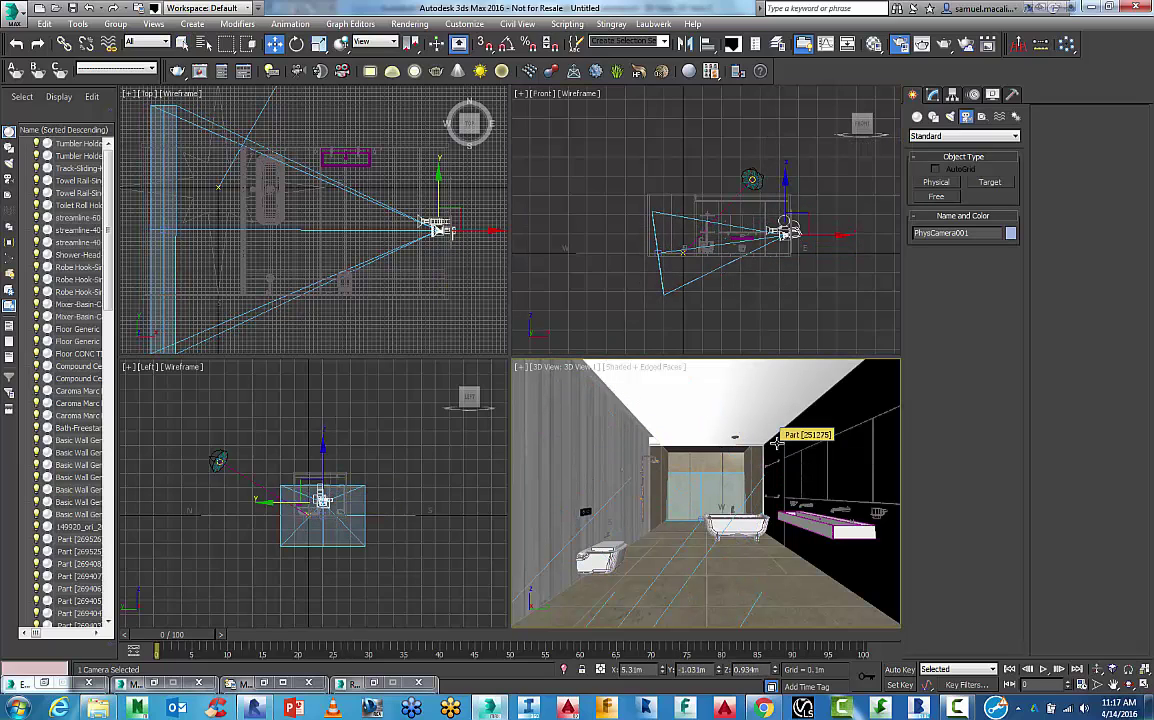
- Look through PhysCamera001 and lower its target in the Front view to tilt the aim down
key("c")
left_click(685, 263)
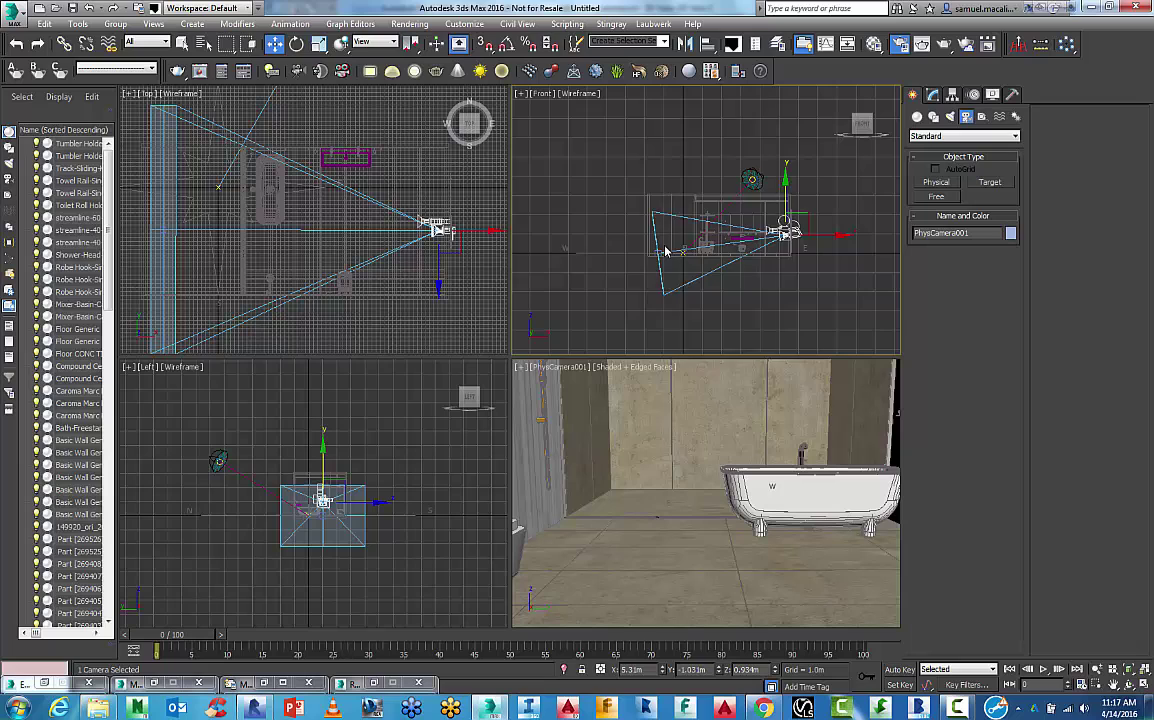
right_click(665, 251)
left_click(600, 226)
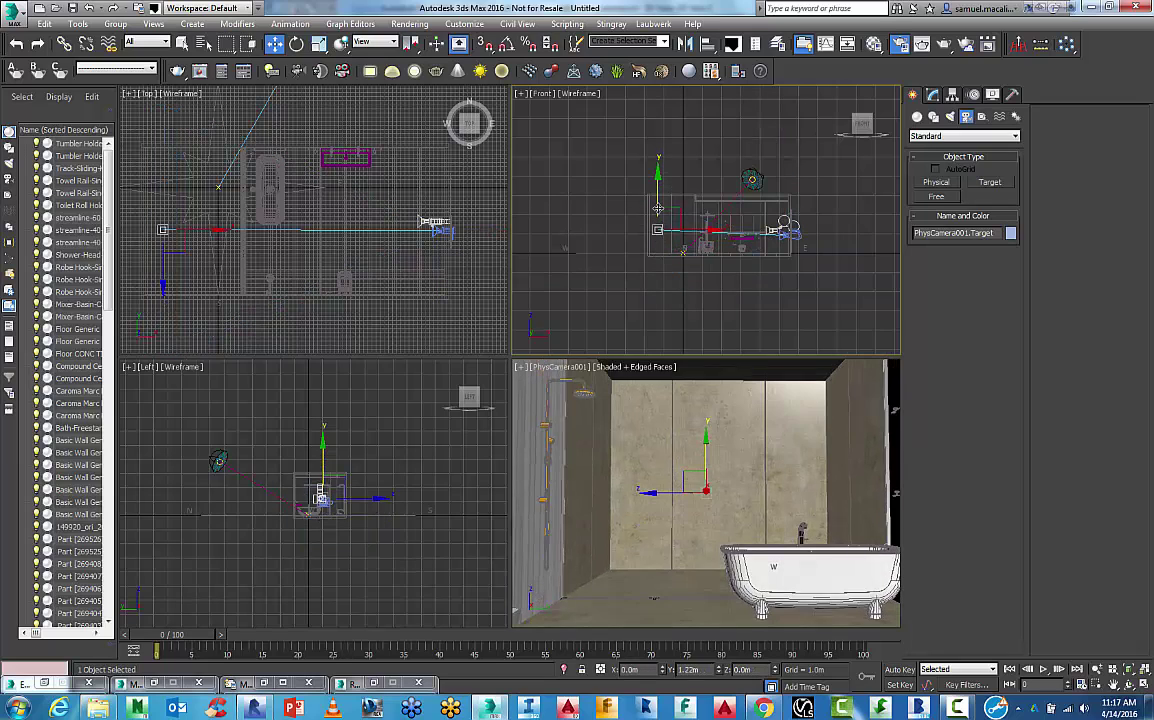
left_click_drag(658, 208, 675, 220)
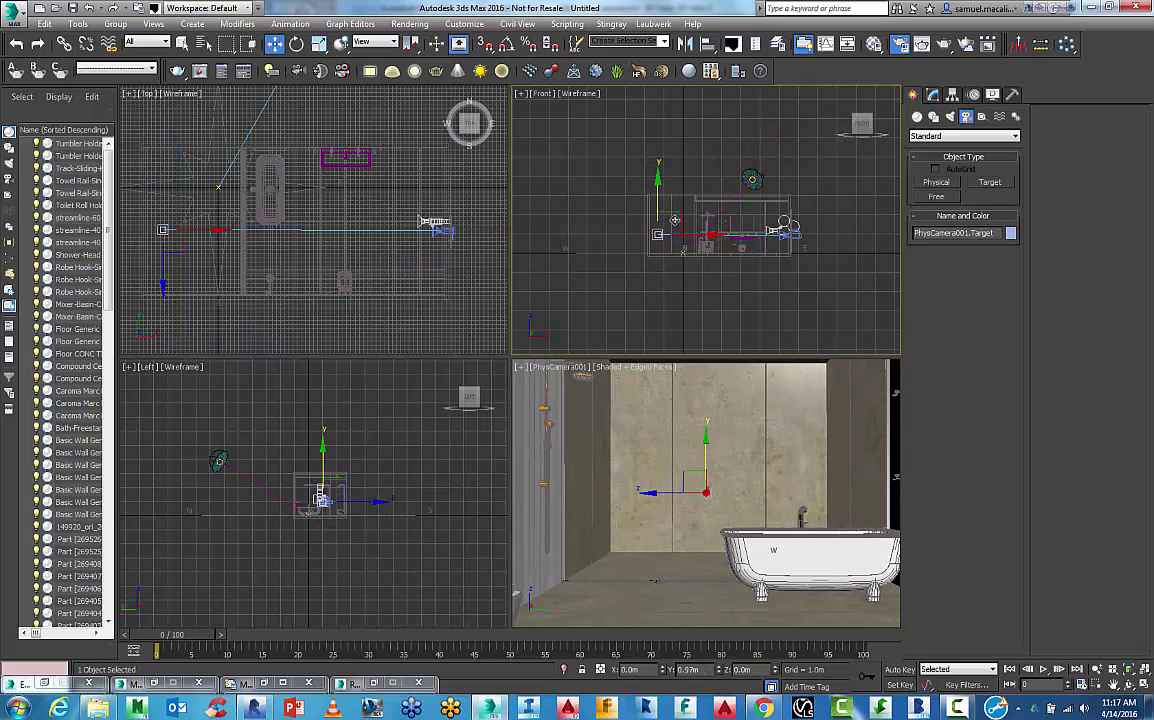
- Raise PhysCamera001 to about 1.198 m and show its parameters in the Modify panel
left_click(783, 228)
scroll(798, 233, "up", 3)
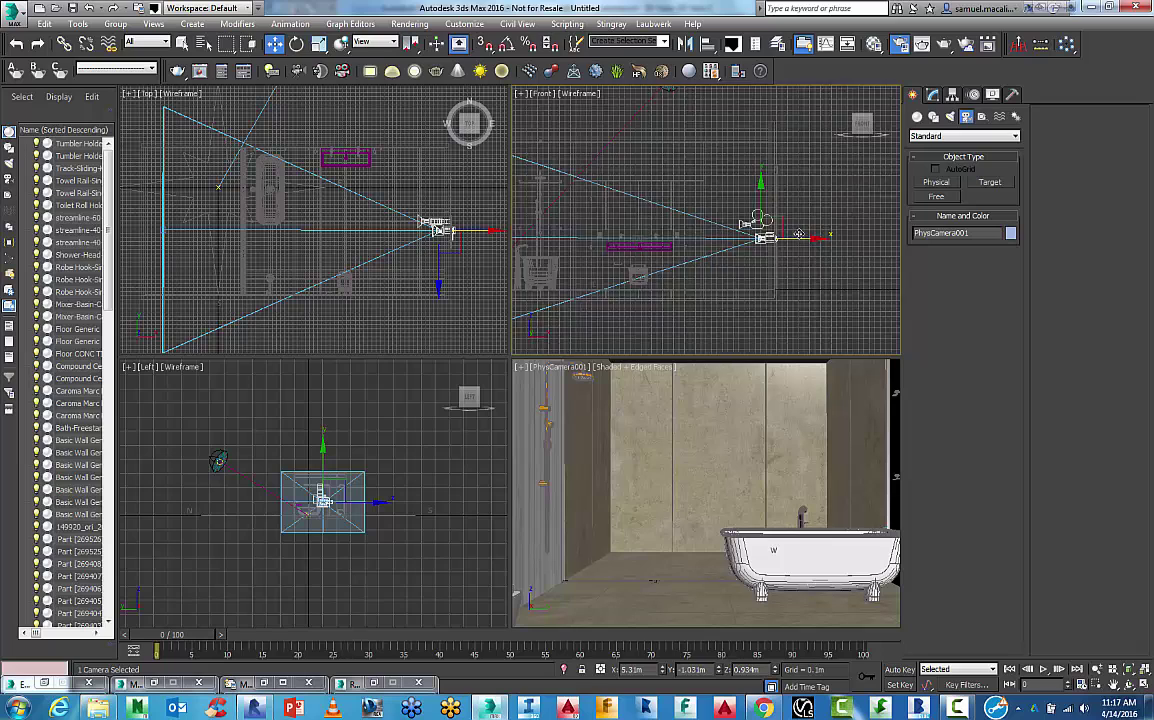
scroll(790, 230, "up", 2)
left_click_drag(748, 216, 749, 179)
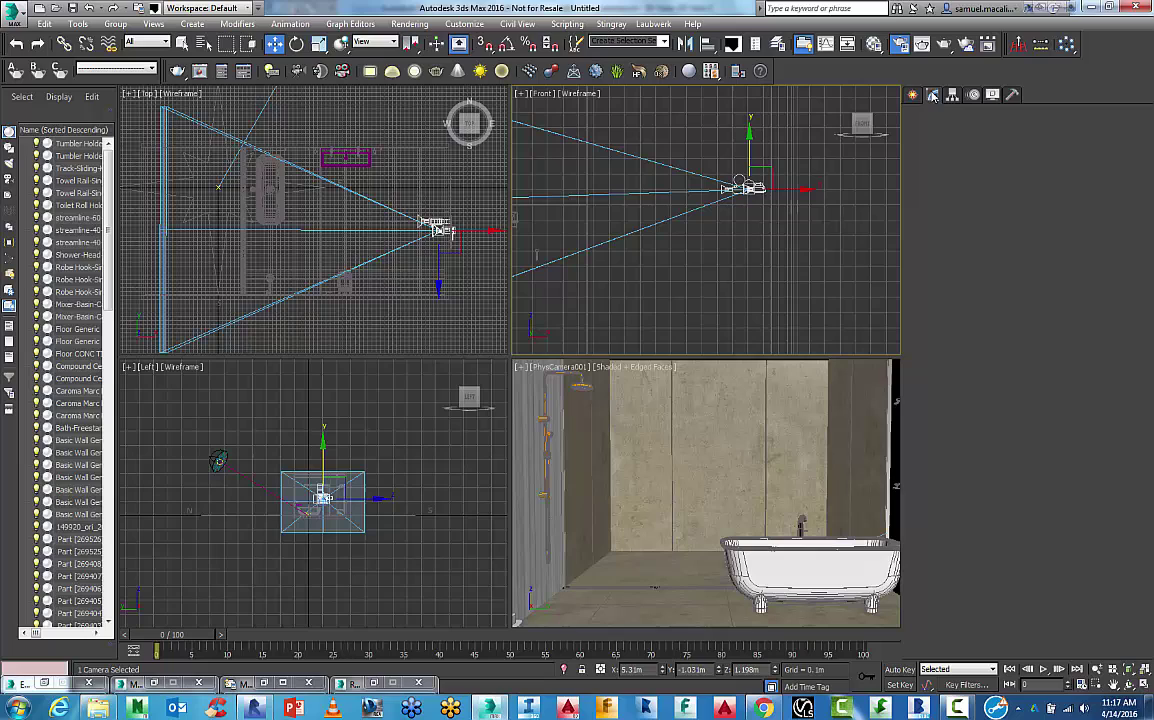
left_click(933, 94)
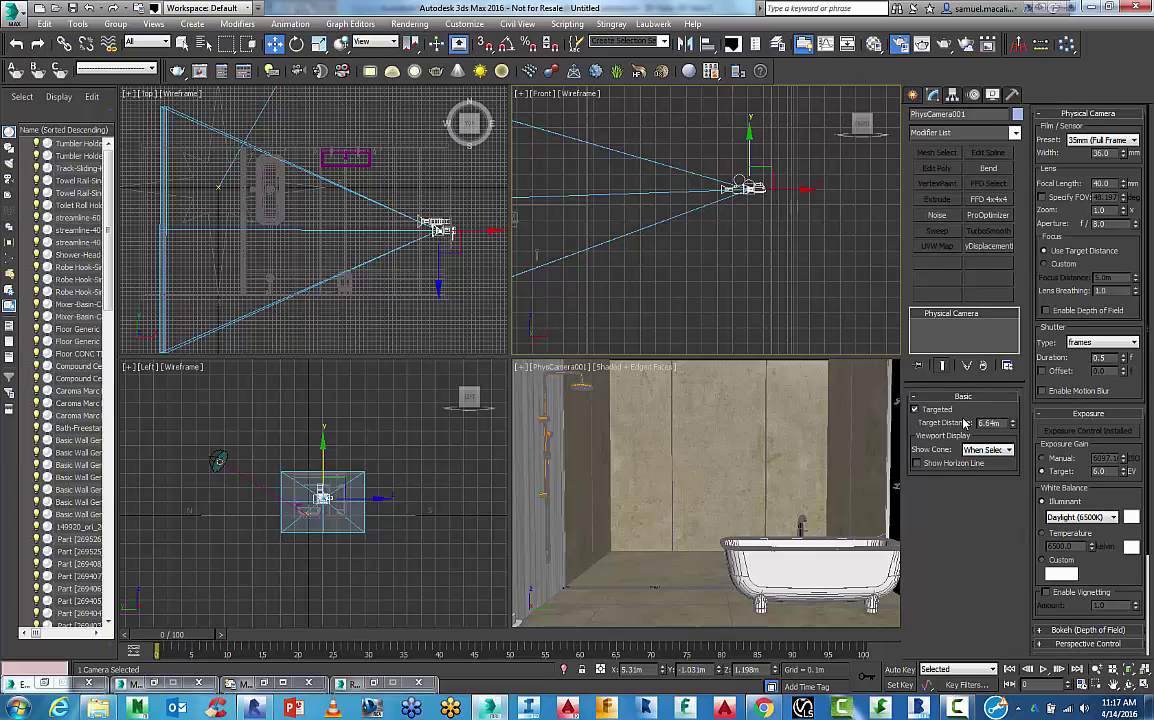
- Change the camera's focal length from 40 to 18 mm and nudge it along Y
double_click(1100, 183)
type("18")
key("Return")
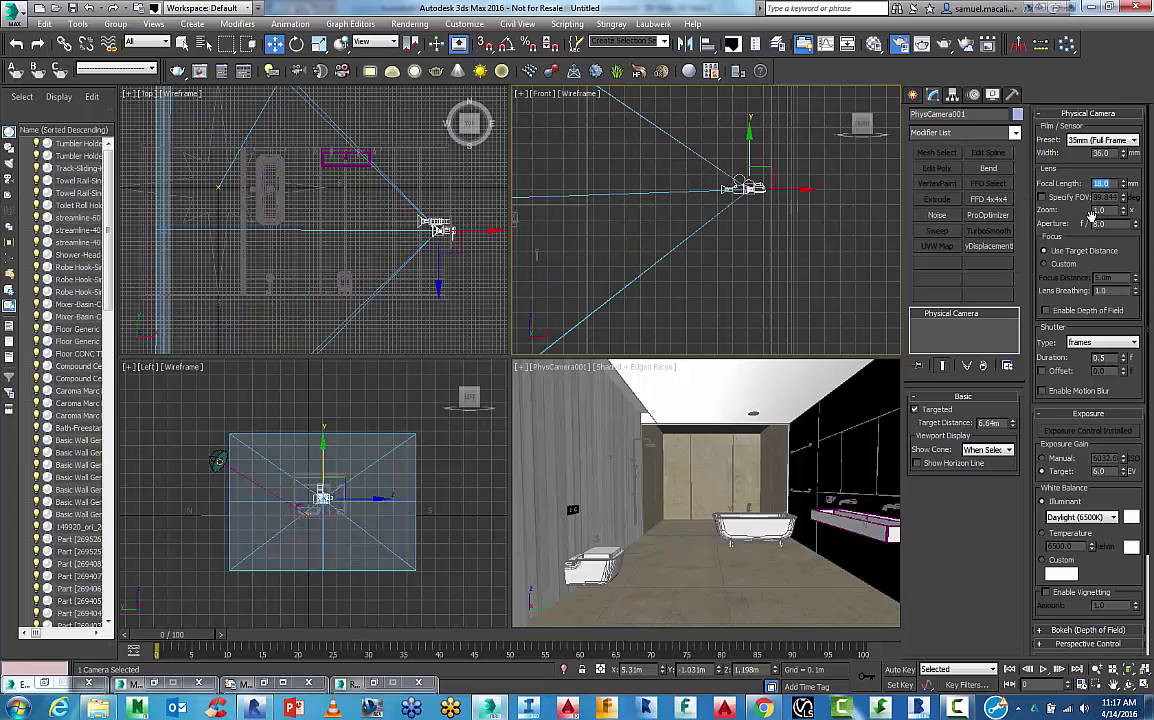
middle_click_drag(432, 220, 428, 230)
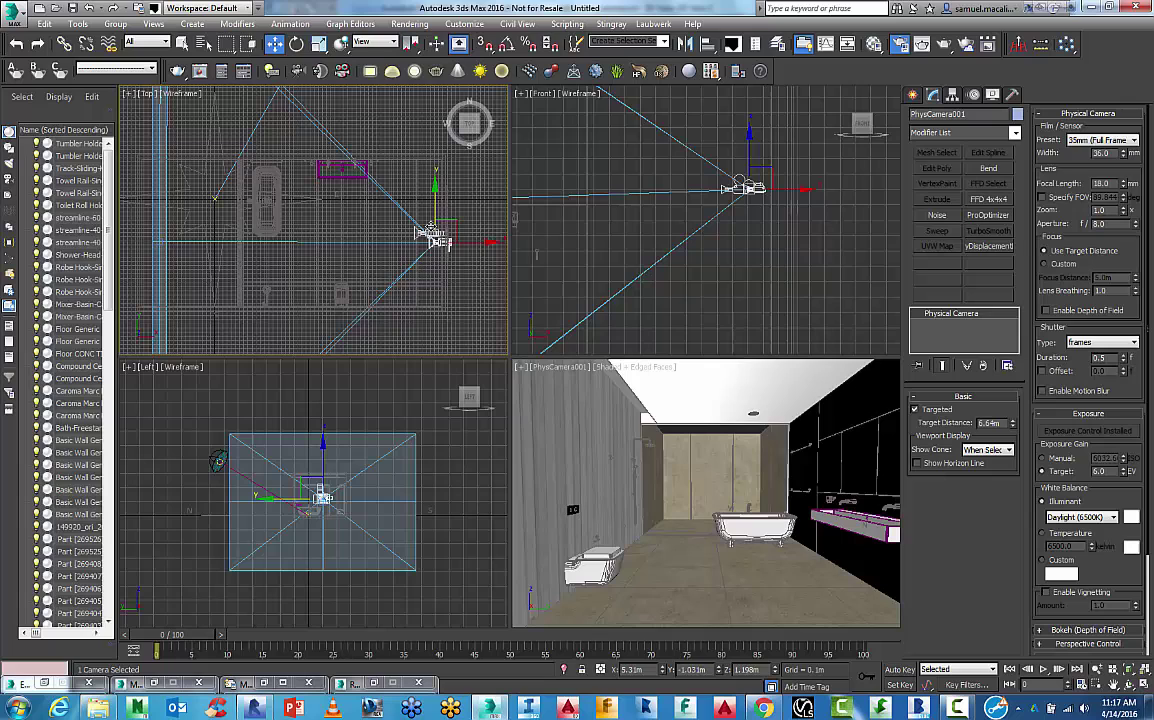
left_click_drag(438, 224, 435, 213)
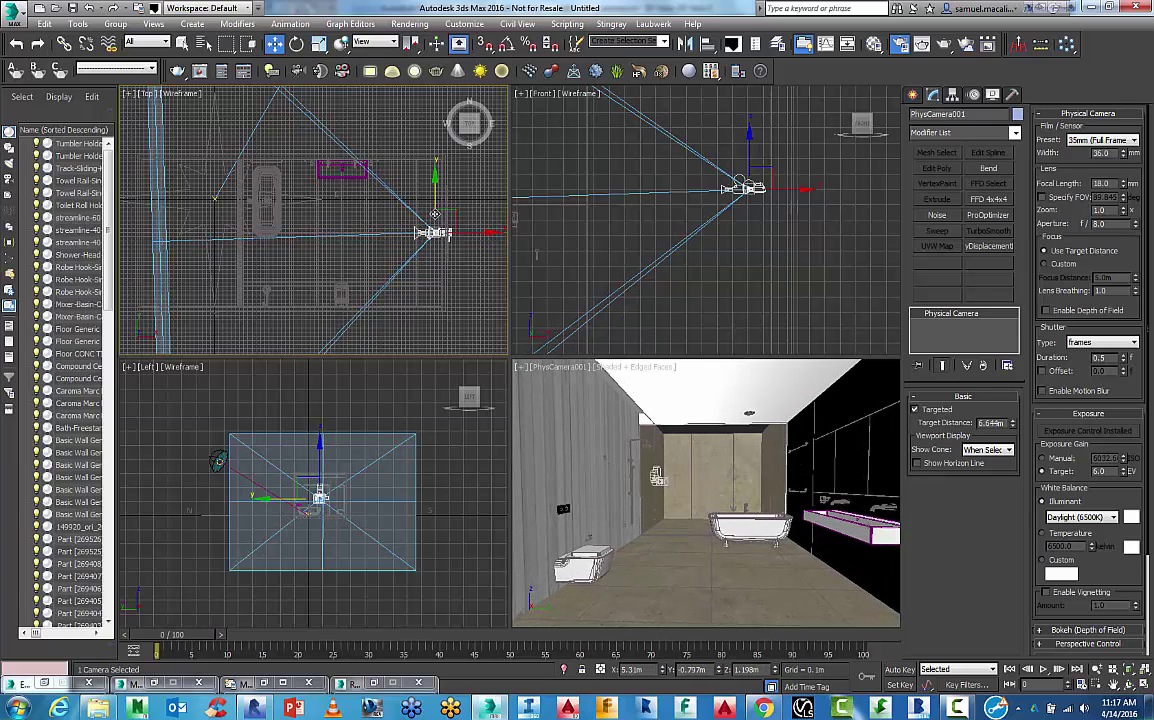
- Select the camera target, re-aim it along Y and raise it to about 1.041 m
right_click(383, 205)
left_click(296, 183)
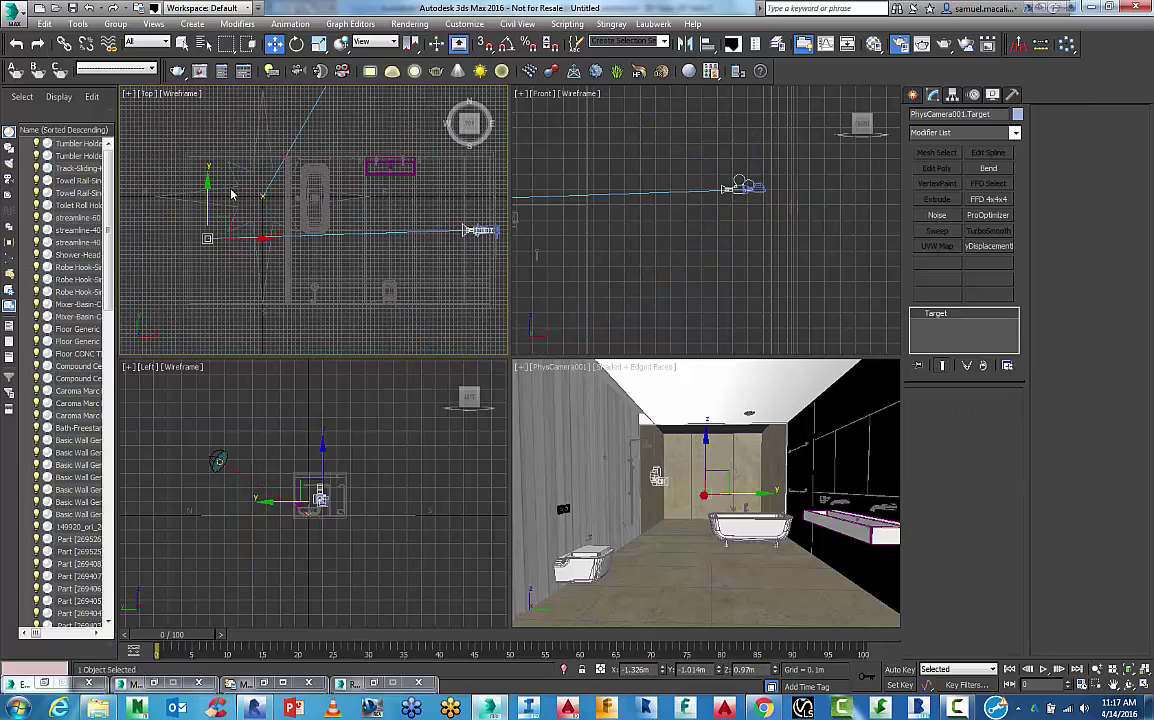
left_click_drag(207, 202, 205, 192)
key("F12")
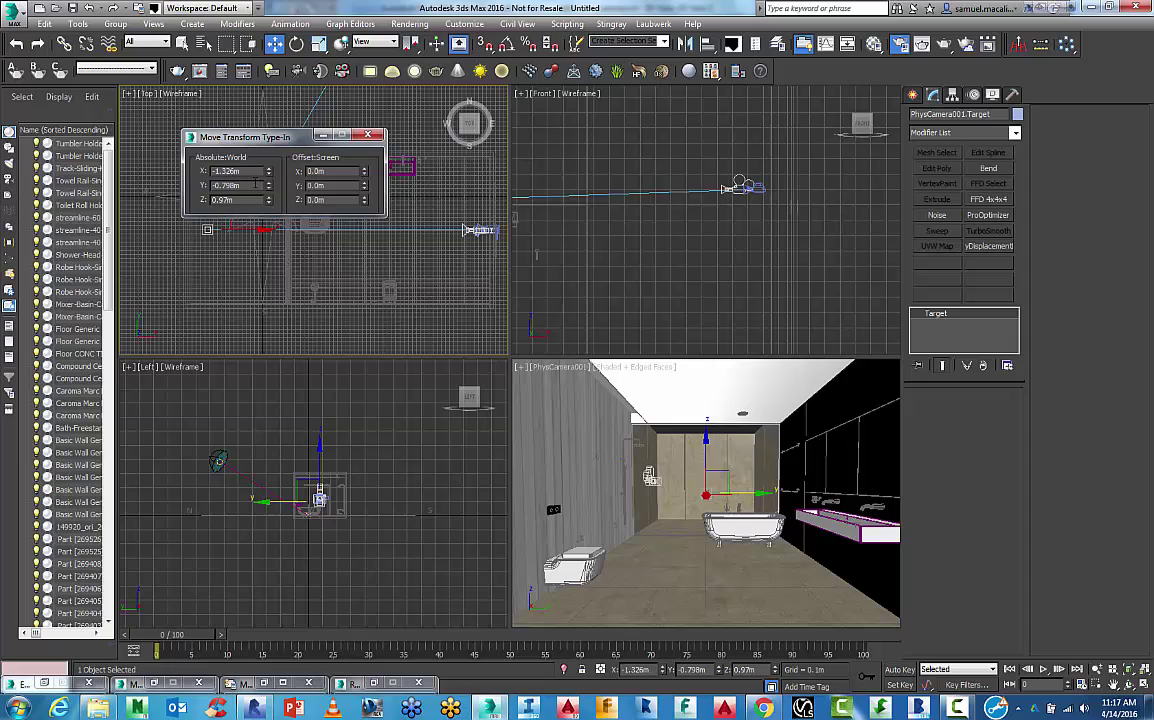
left_click(375, 135)
scroll(656, 185, "up", 3)
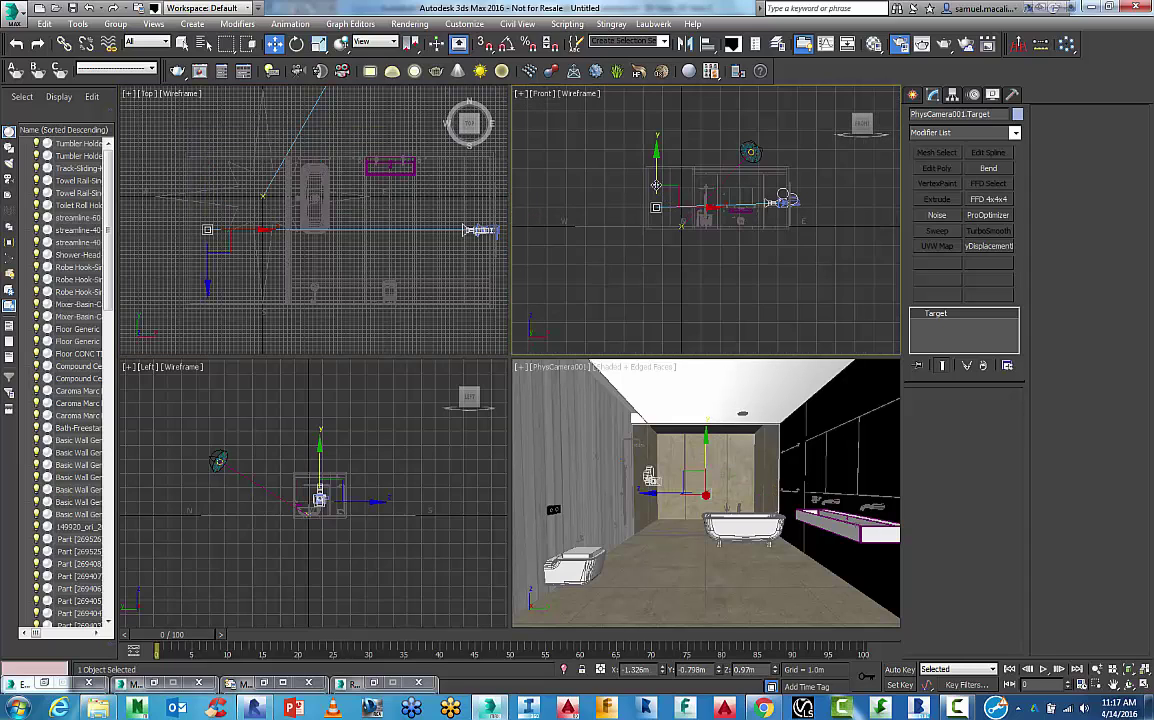
left_click_drag(656, 185, 686, 205)
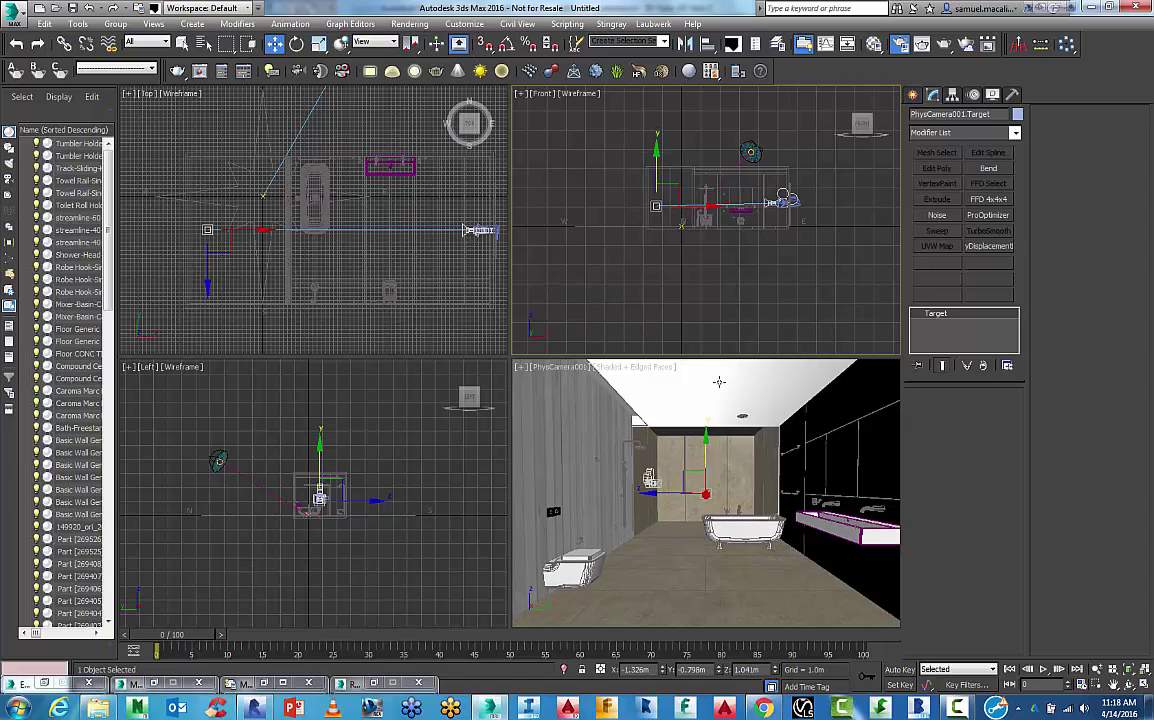
- Select the physical camera and set its Exposure Gain to Target EV
right_click(765, 372)
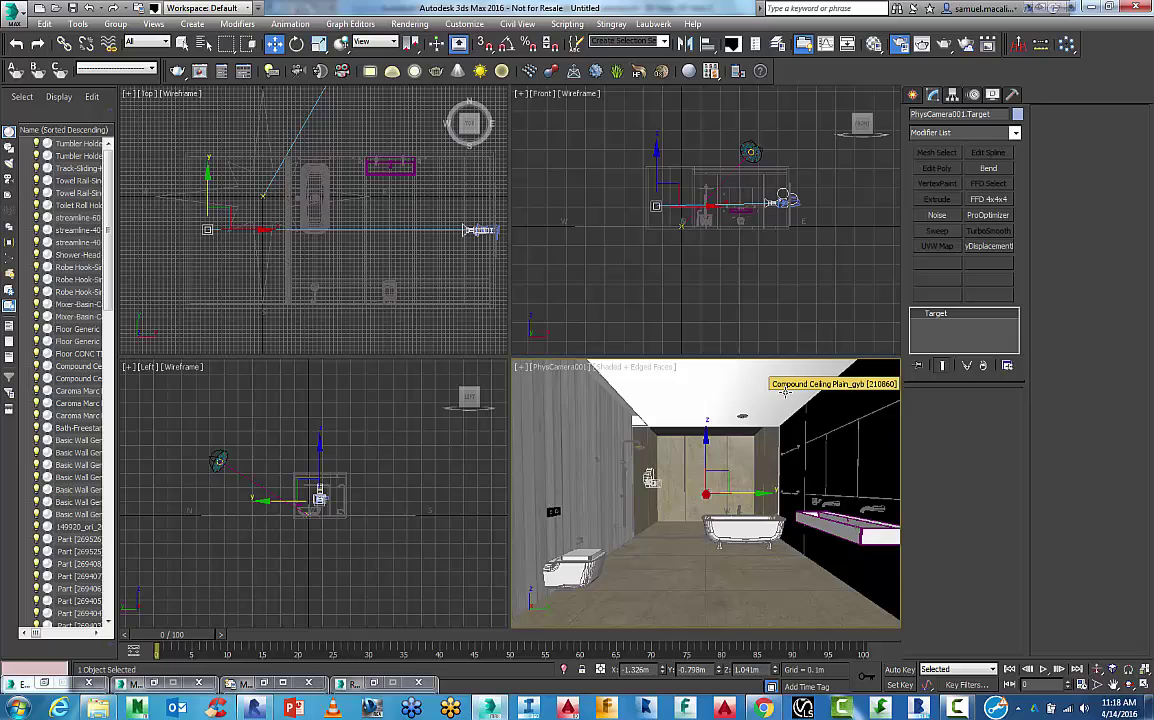
left_click(781, 200)
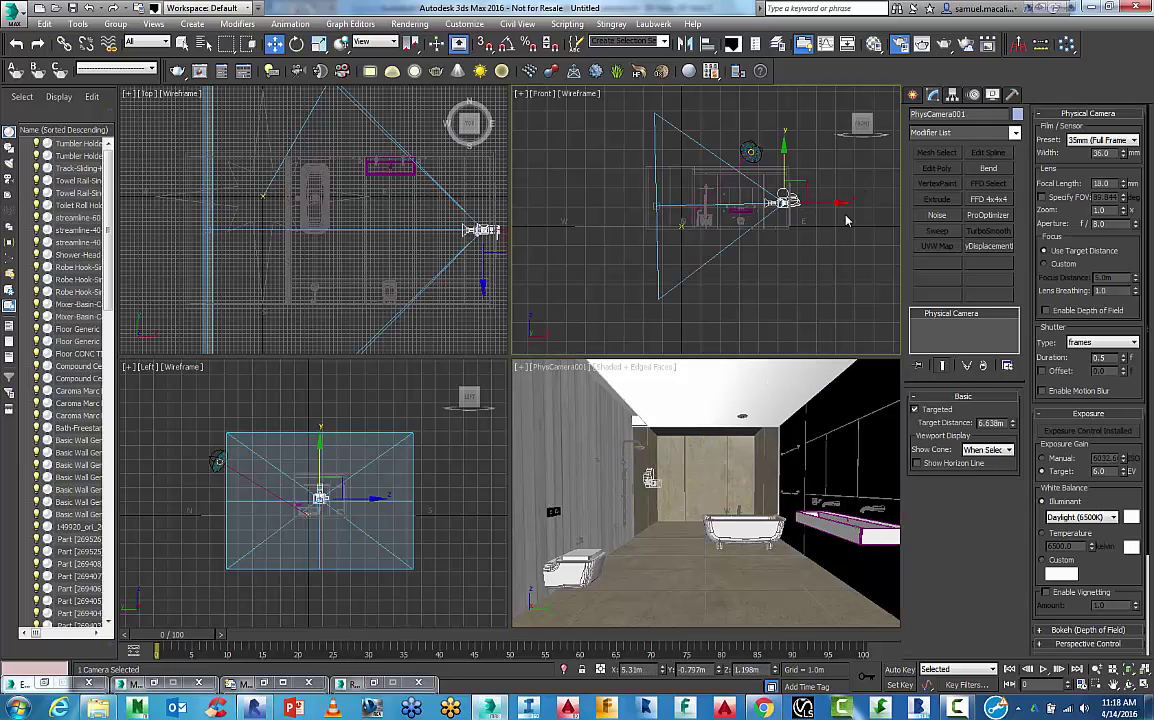
left_click(1043, 471)
- Render the camera view in V-Ray at 600 × 440, which comes out washed-out white
right_click(825, 413)
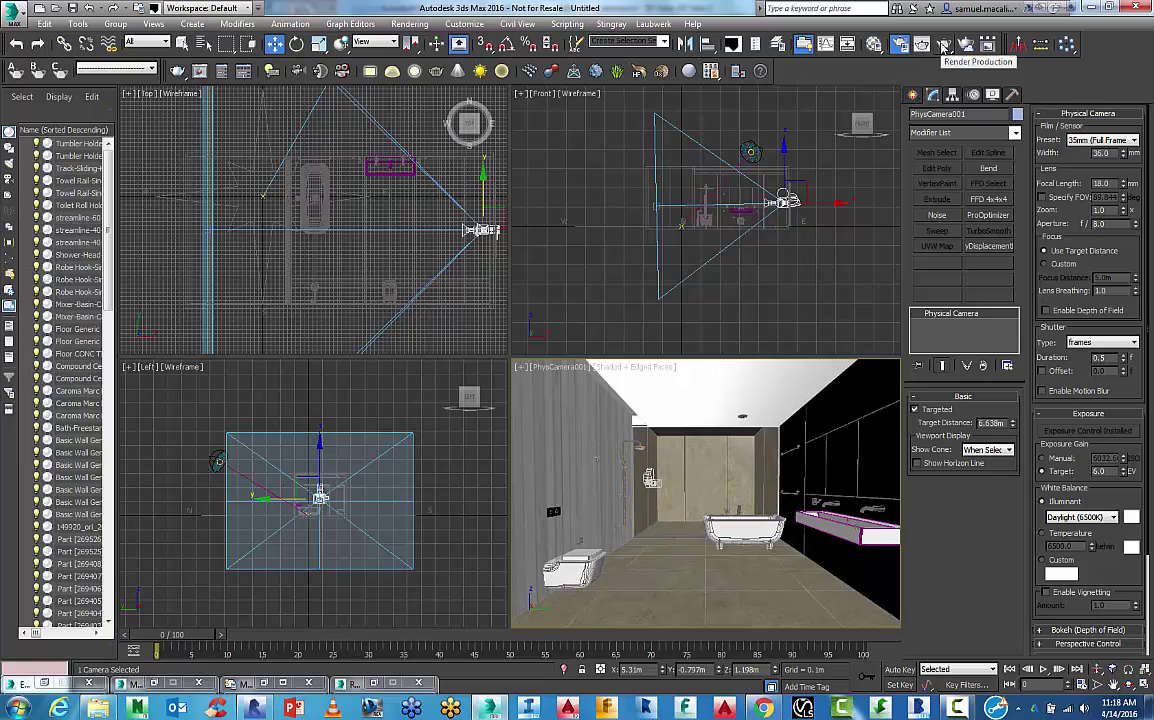
left_click(944, 50)
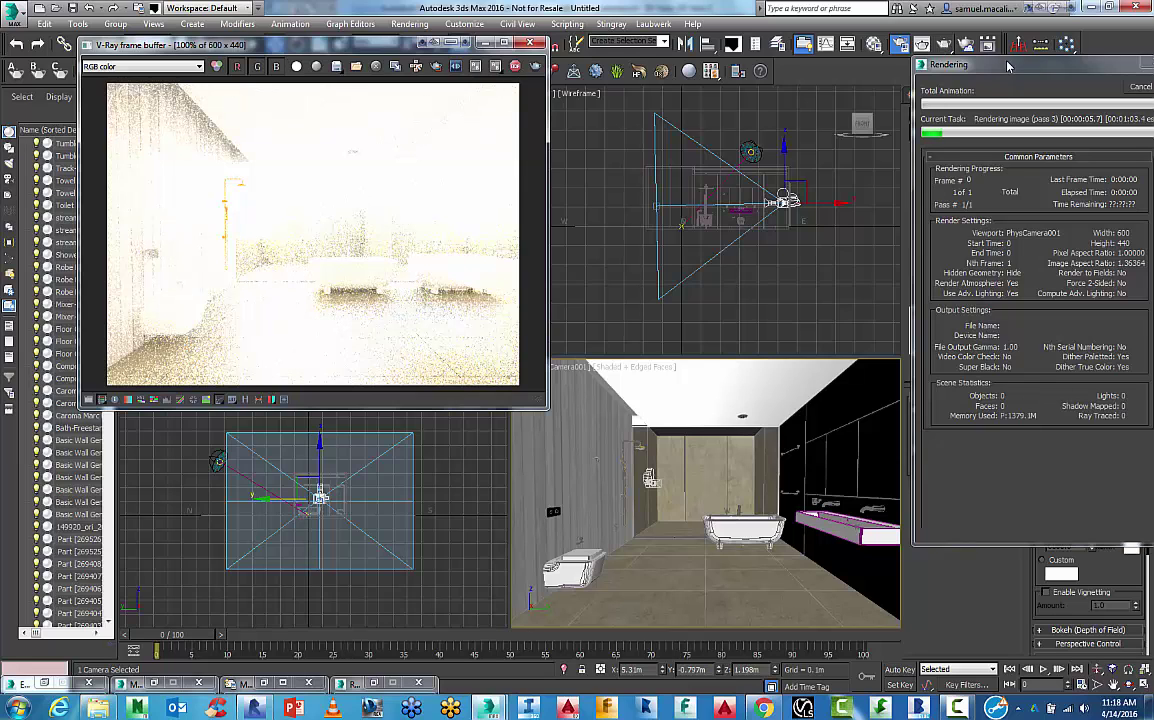
left_click_drag(1010, 65, 905, 69)
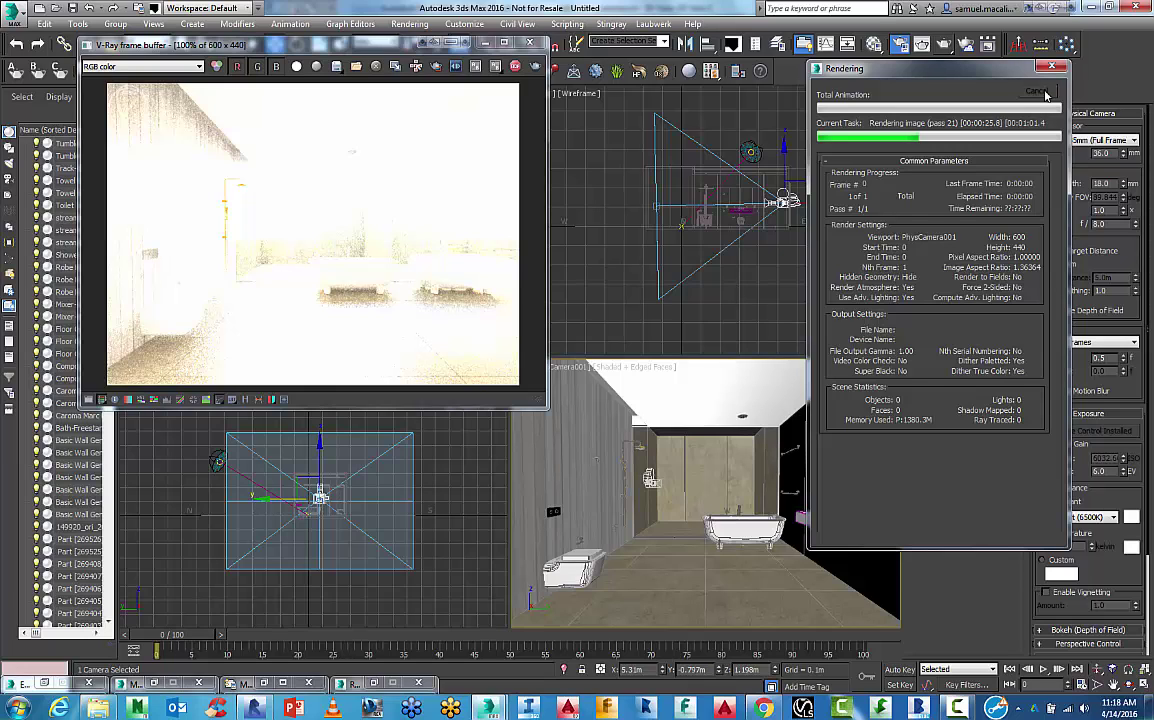
- Cancel the overexposed render and set the camera's Target EV to 12
left_click(1044, 92)
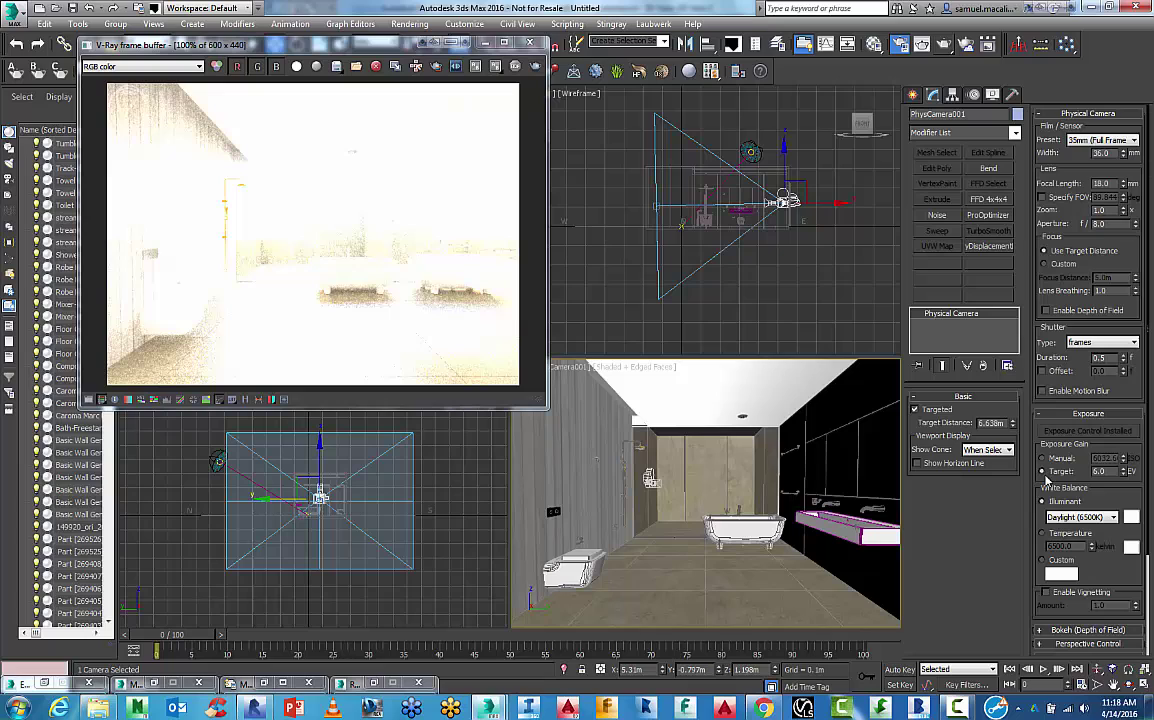
left_click(1100, 471)
type("5")
key("Return")
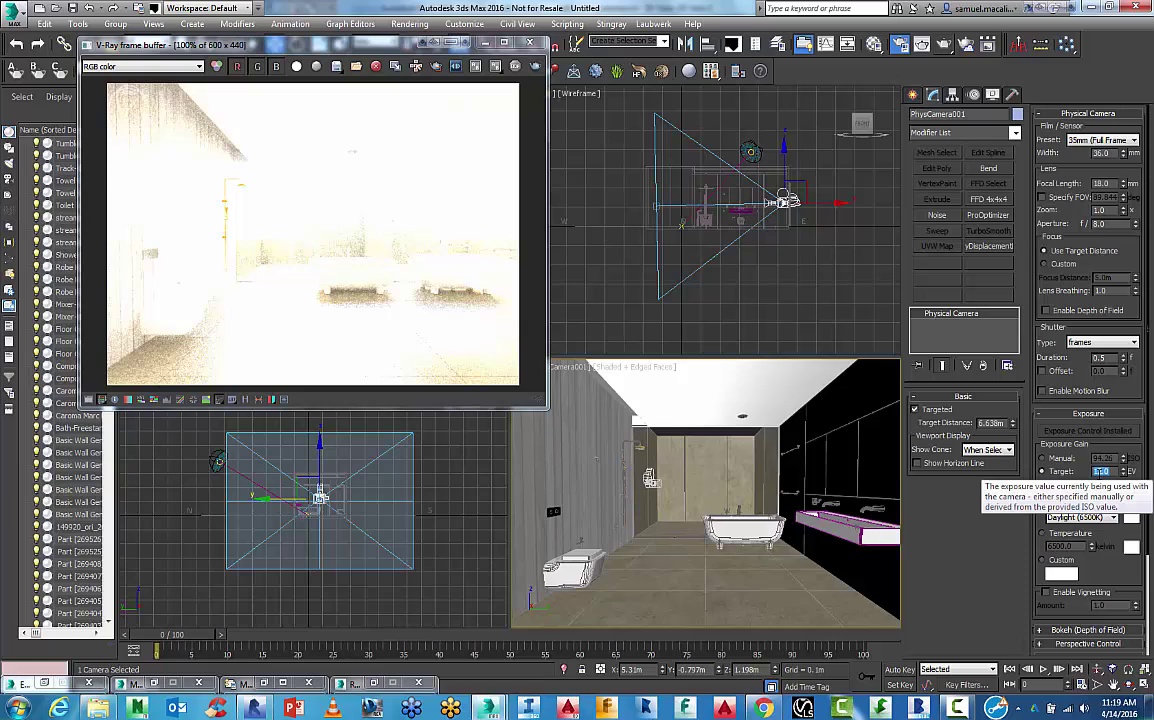
type("12")
key("Return")
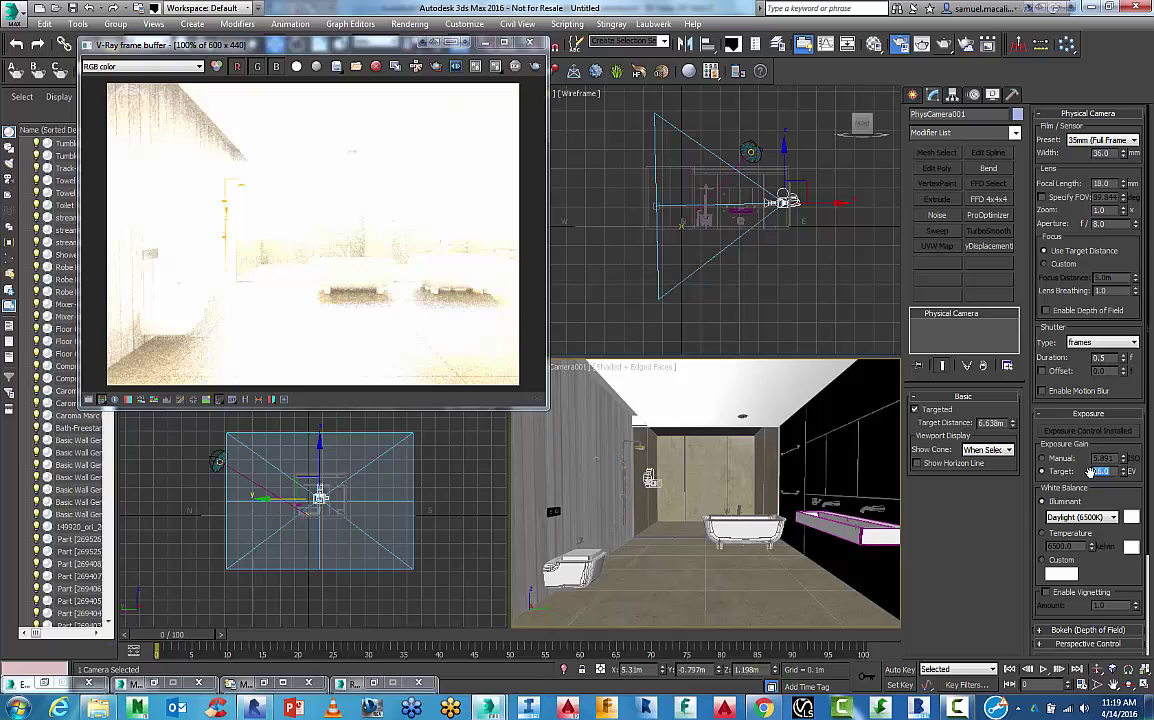
type("12")
key("Return")
- Re-render PhysCamera001 at 12 EV and enlarge the V-Ray frame buffer to inspect the result
left_click(532, 68)
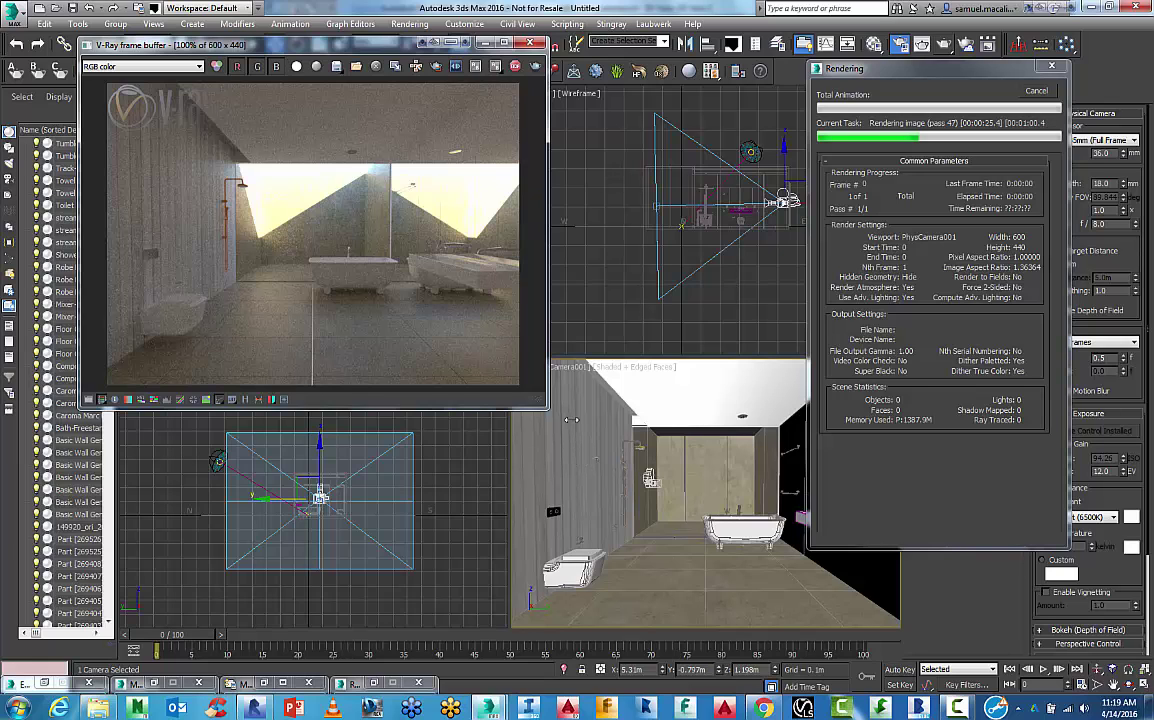
left_click_drag(500, 366, 665, 487)
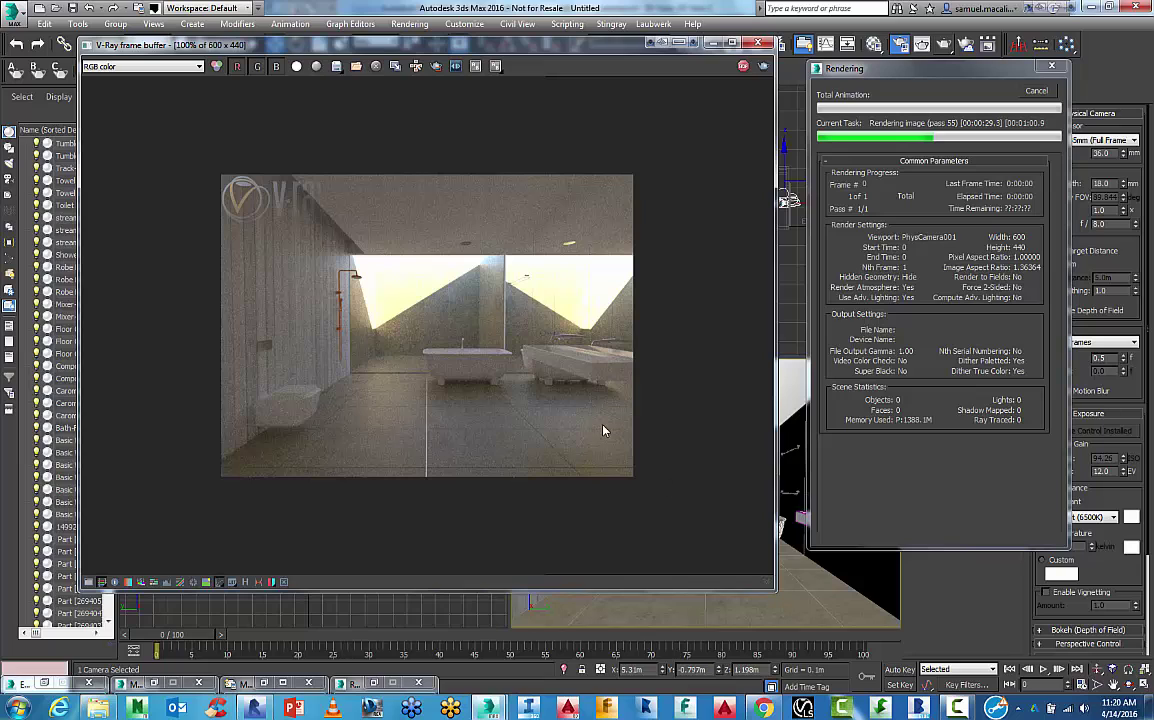
scroll(603, 430, "up", 1)
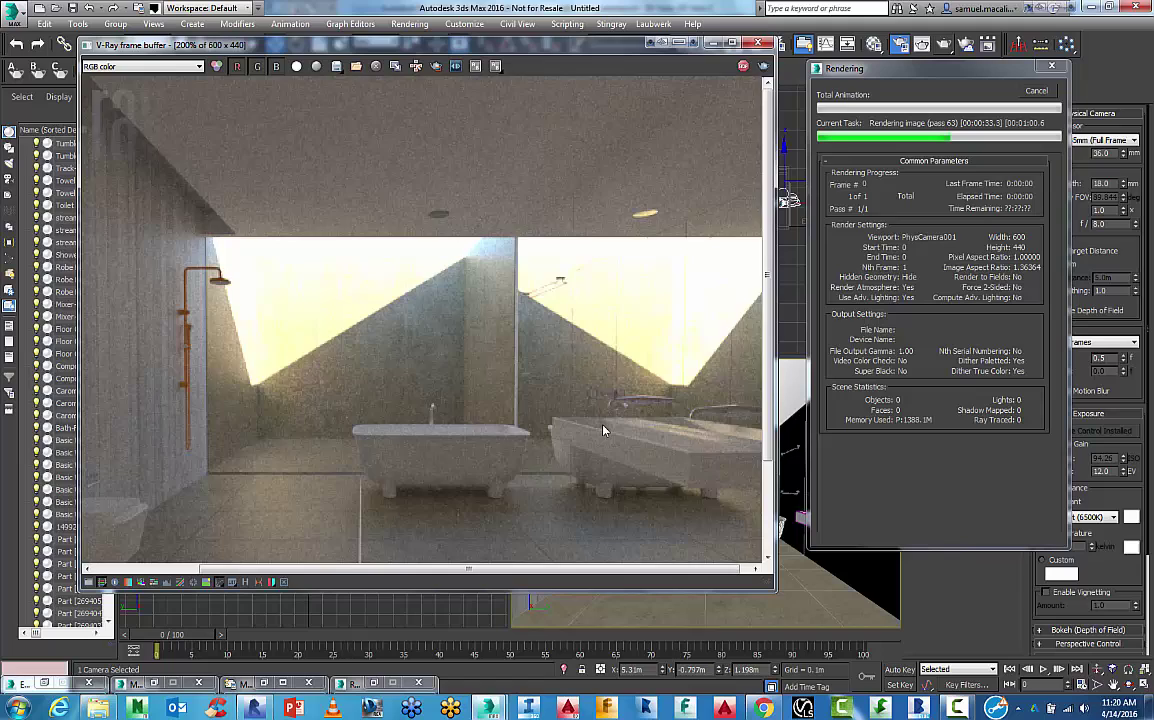
scroll(603, 430, "down", 1)
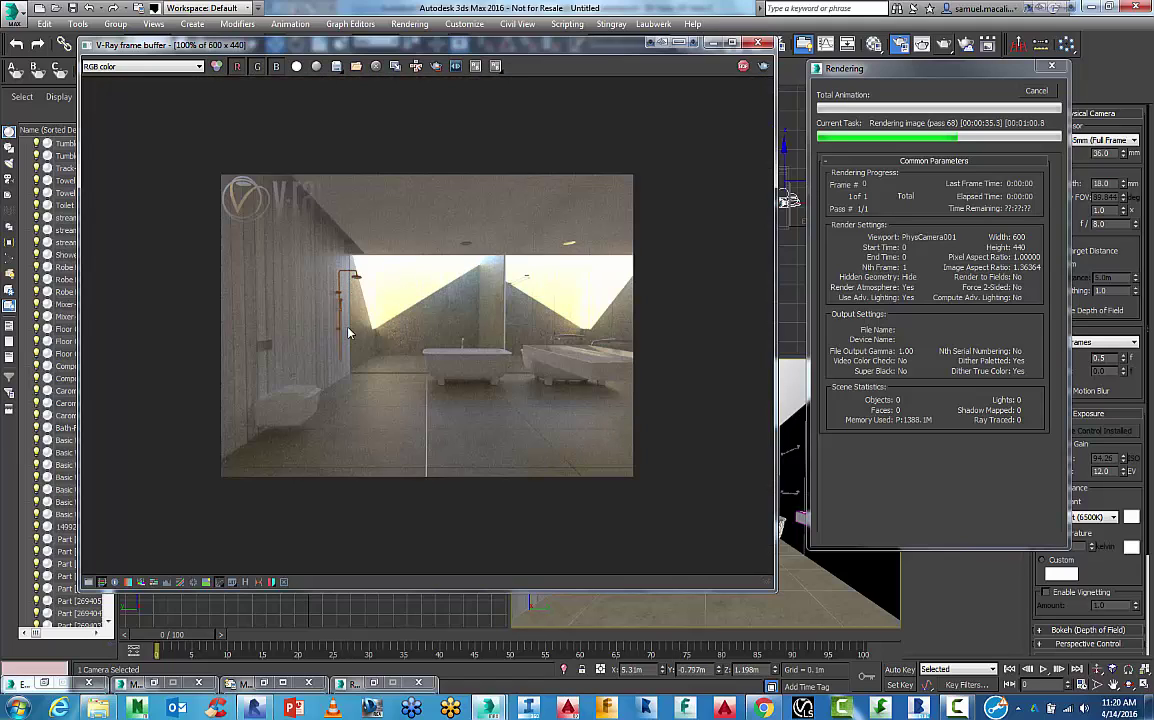